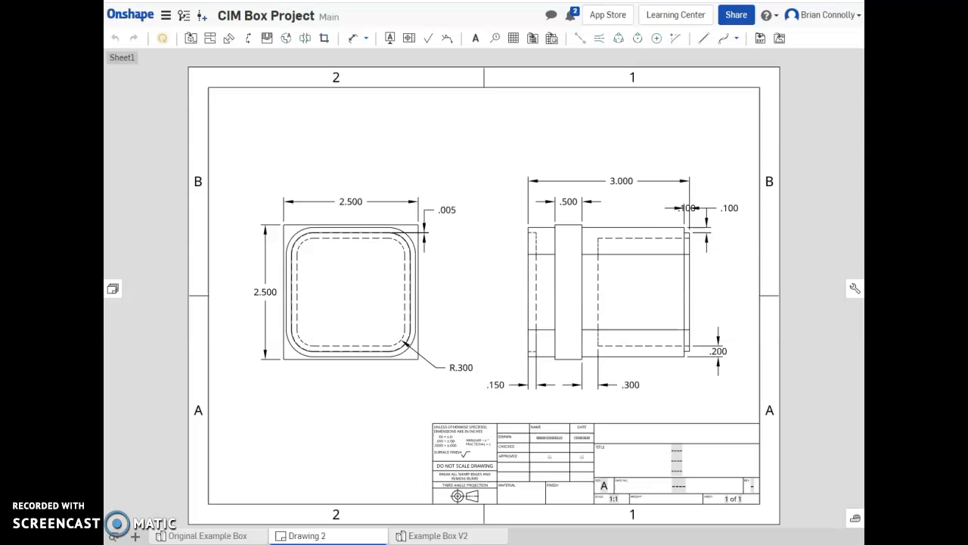
Inspect the existing 2.500 width, 2.500 height and 3.000 overall length dimensions
{"action": "left_click", "coordinate": [348, 201]}
{"action": "left_click", "coordinate": [265, 291]}
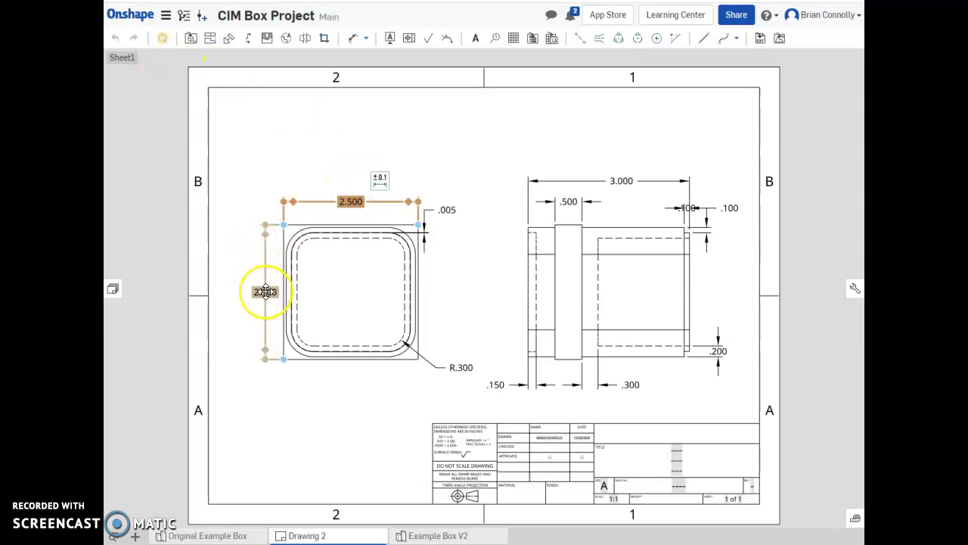
{"action": "left_click", "coordinate": [303, 394]}
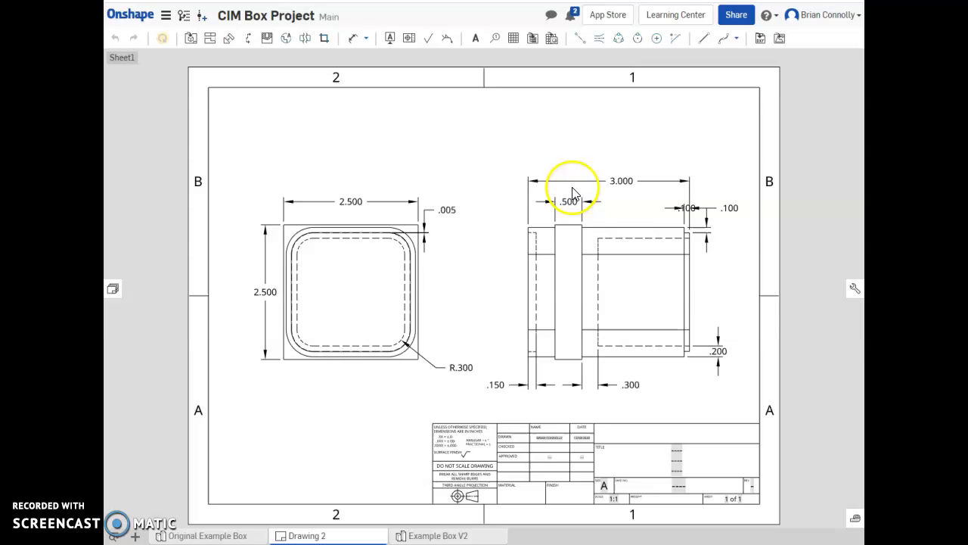
{"action": "left_click", "coordinate": [601, 183]}
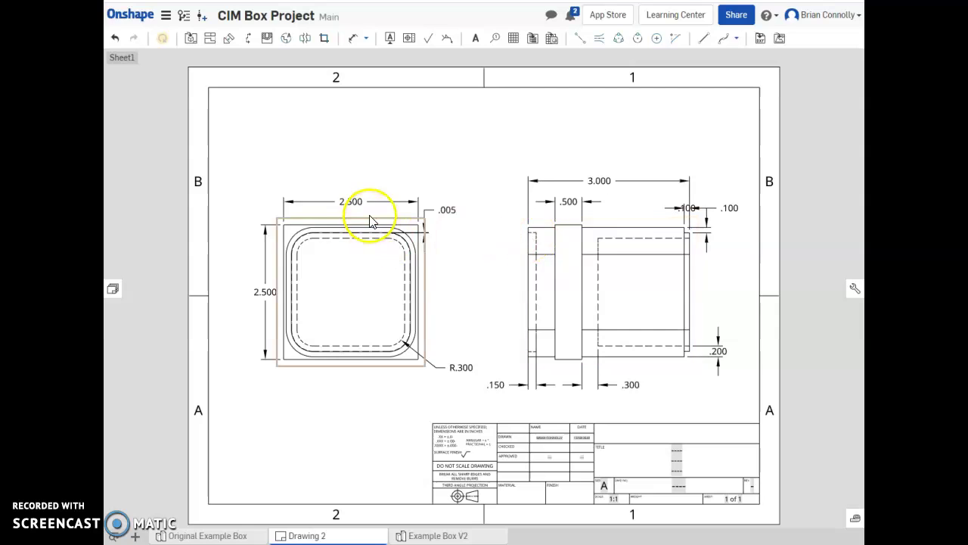
Dimension the side view's top step as .050, placed just left of the view
{"action": "key", "text": "d"}
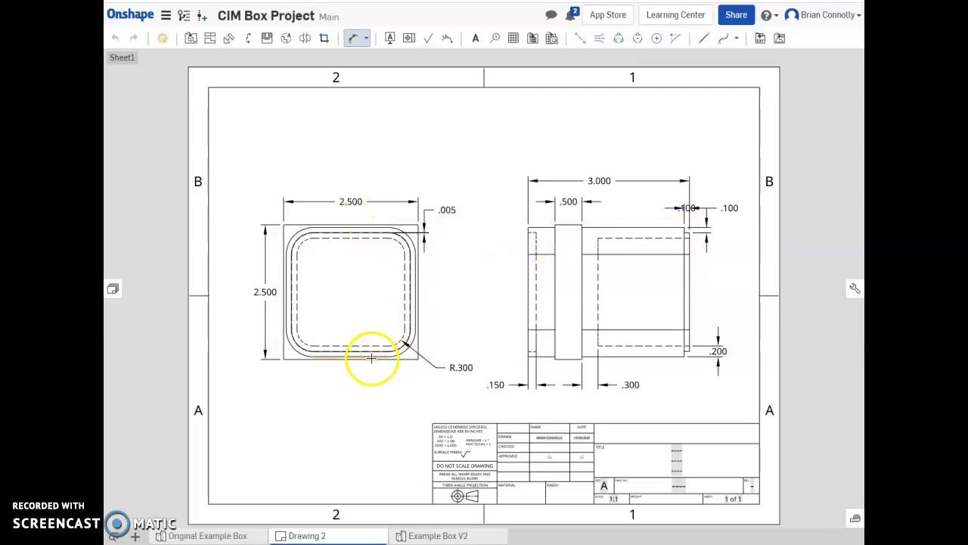
{"action": "left_click", "coordinate": [566, 226]}
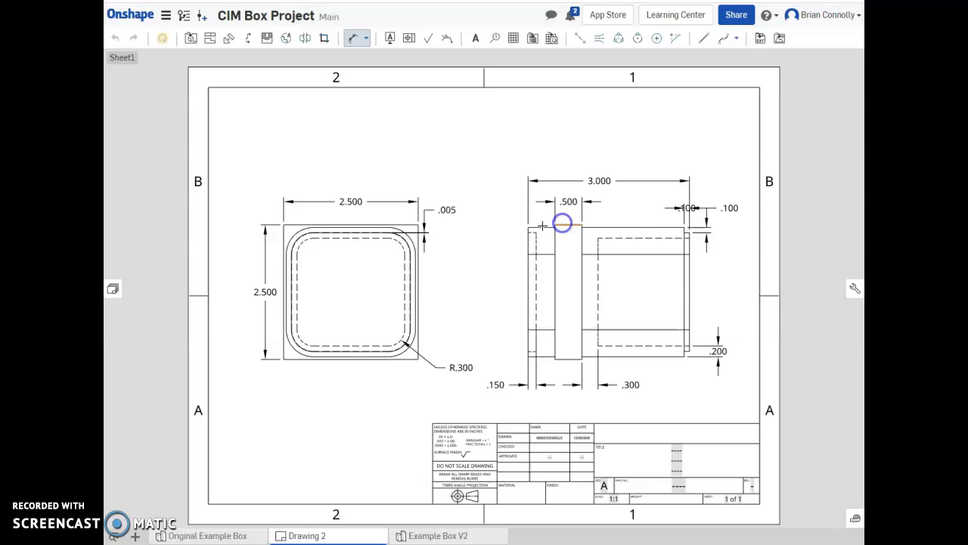
{"action": "left_click", "coordinate": [500, 224]}
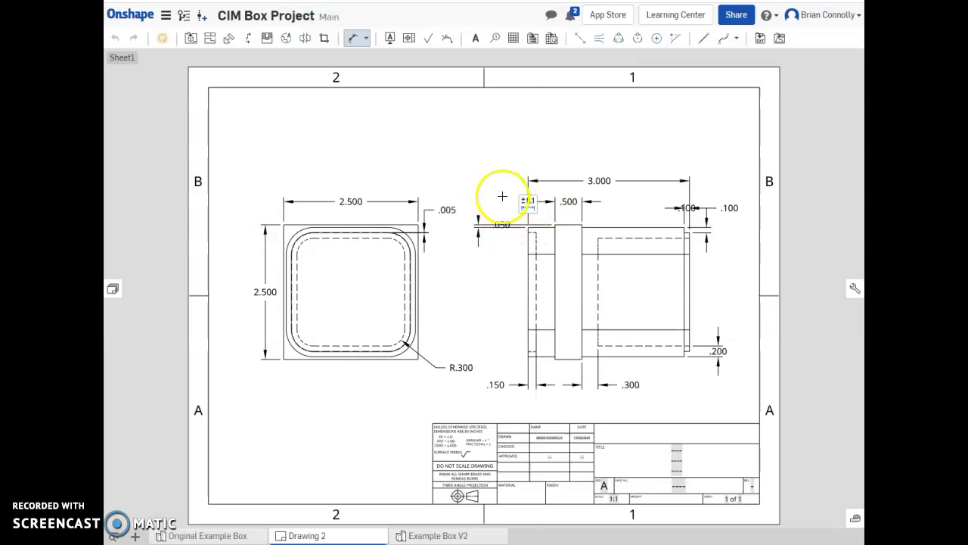
{"action": "left_click", "coordinate": [489, 197]}
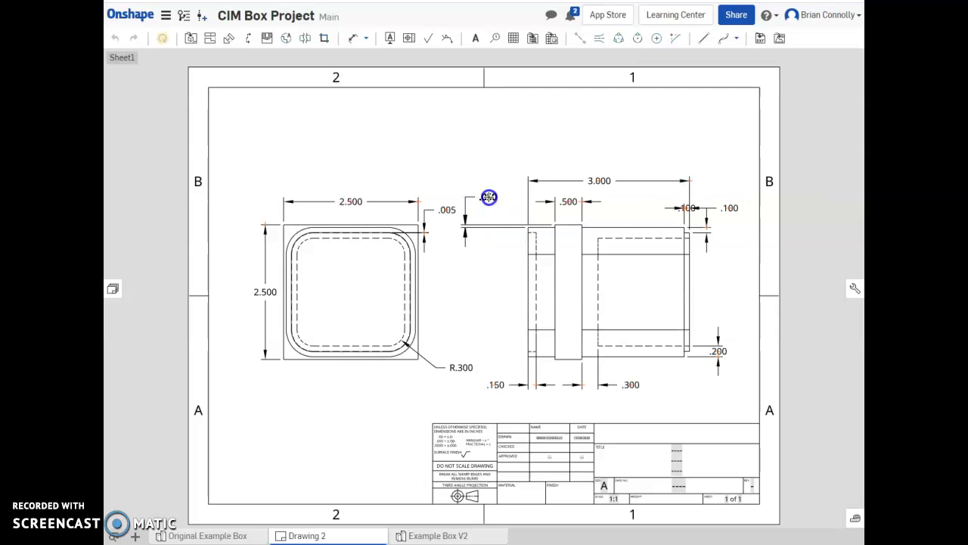
{"action": "left_click_drag", "start_coordinate": [489, 197], "coordinate": [507, 194]}
{"action": "left_click_drag", "start_coordinate": [567, 202], "coordinate": [568, 201]}
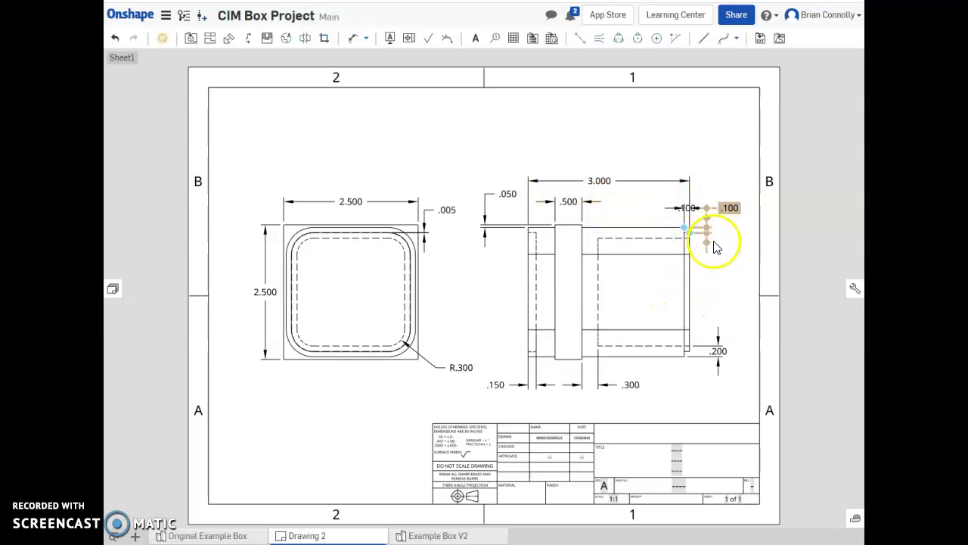
{"action": "left_click", "coordinate": [689, 216]}
{"action": "mouse_move", "coordinate": [687, 221]}
{"action": "left_mouse_down"}
{"action": "mouse_move", "coordinate": [723, 216]}
{"action": "mouse_move", "coordinate": [690, 205]}
{"action": "left_mouse_up"}
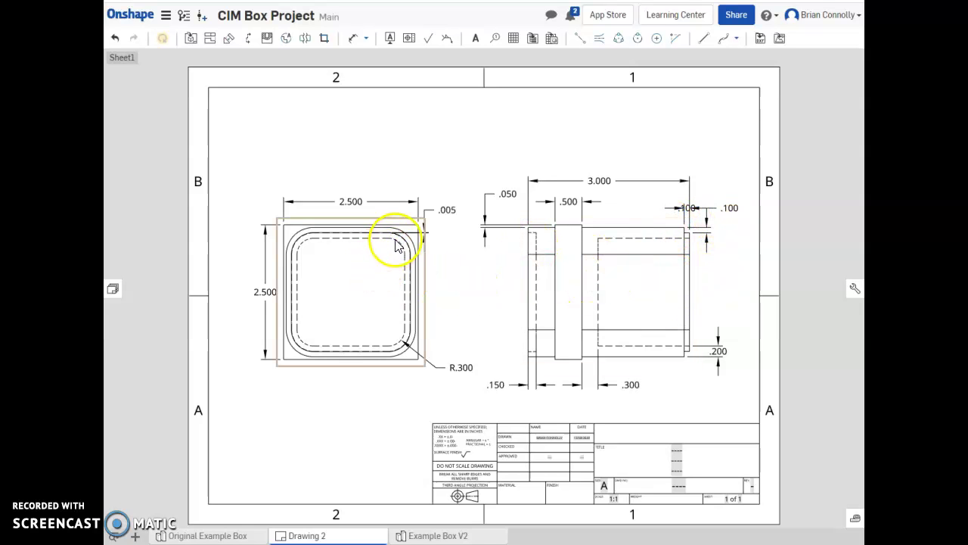
{"action": "scroll", "coordinate": [396, 236], "scroll_direction": "down", "scroll_amount": 1}
{"action": "scroll", "coordinate": [398, 238], "scroll_direction": "up", "scroll_amount": 5}
{"action": "scroll", "coordinate": [397, 237], "scroll_direction": "up", "scroll_amount": 4}
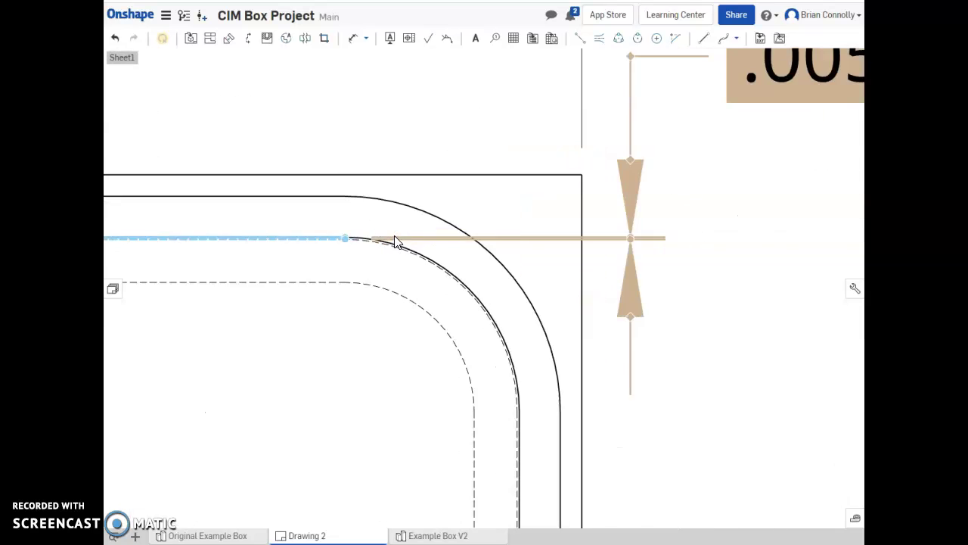
{"action": "left_click_drag", "start_coordinate": [330, 222], "coordinate": [282, 240]}
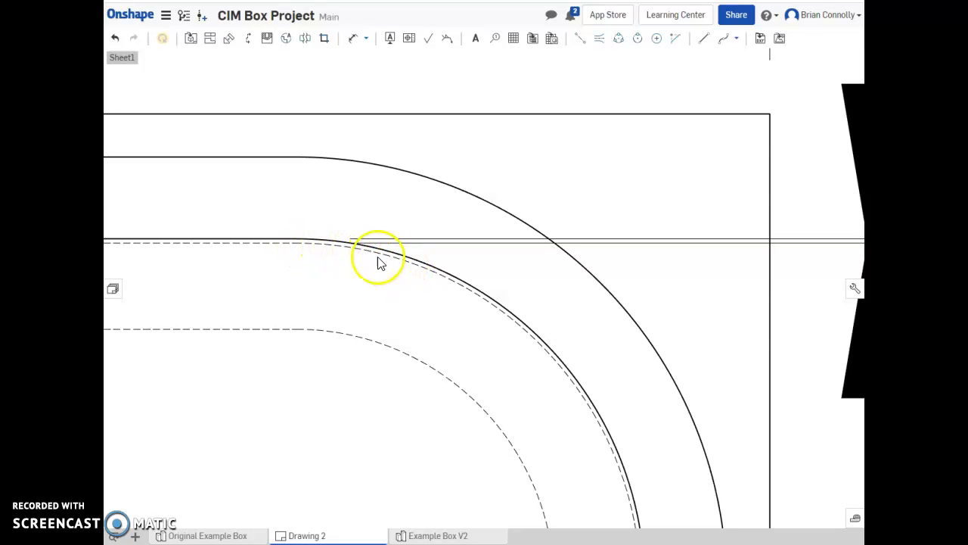
{"action": "scroll", "coordinate": [325, 278], "scroll_direction": "down", "scroll_amount": 2}
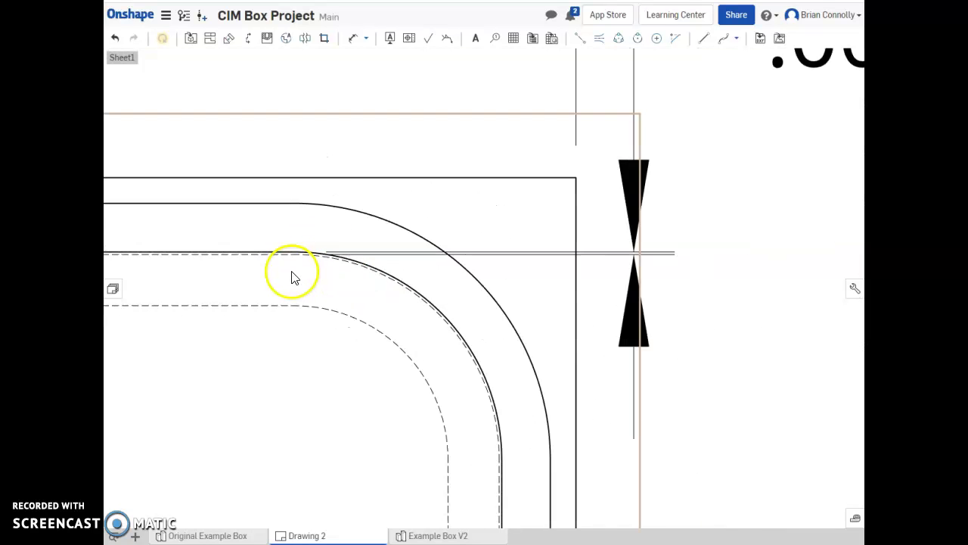
{"action": "scroll", "coordinate": [310, 272], "scroll_direction": "down", "scroll_amount": 2}
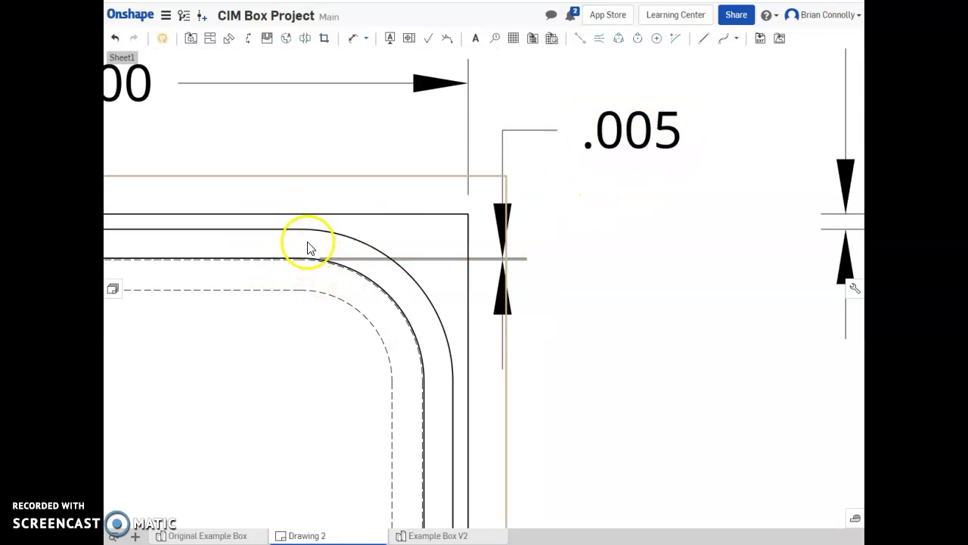
{"action": "scroll", "coordinate": [306, 273], "scroll_direction": "down", "scroll_amount": 5}
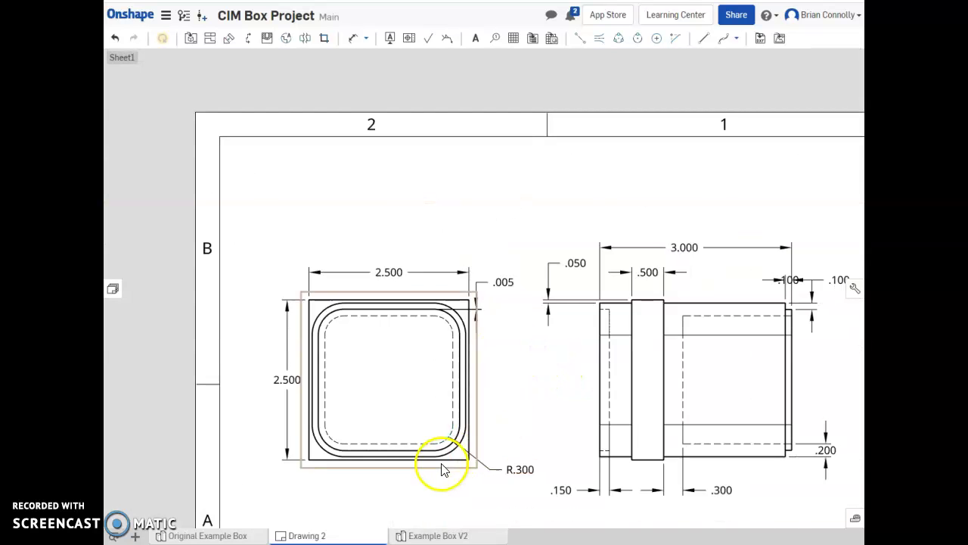
{"action": "scroll", "coordinate": [448, 462], "scroll_direction": "up", "scroll_amount": 3}
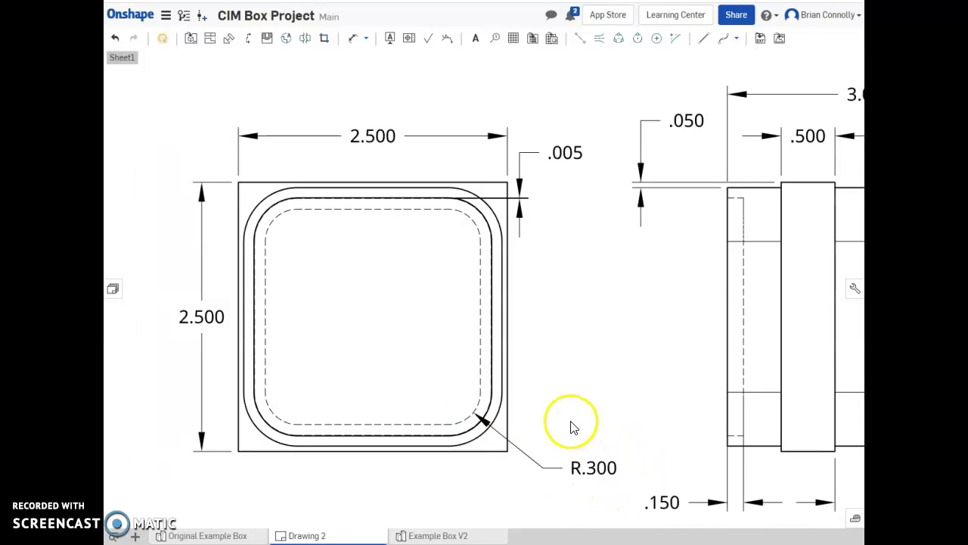
{"action": "scroll", "coordinate": [590, 454], "scroll_direction": "down", "scroll_amount": 3}
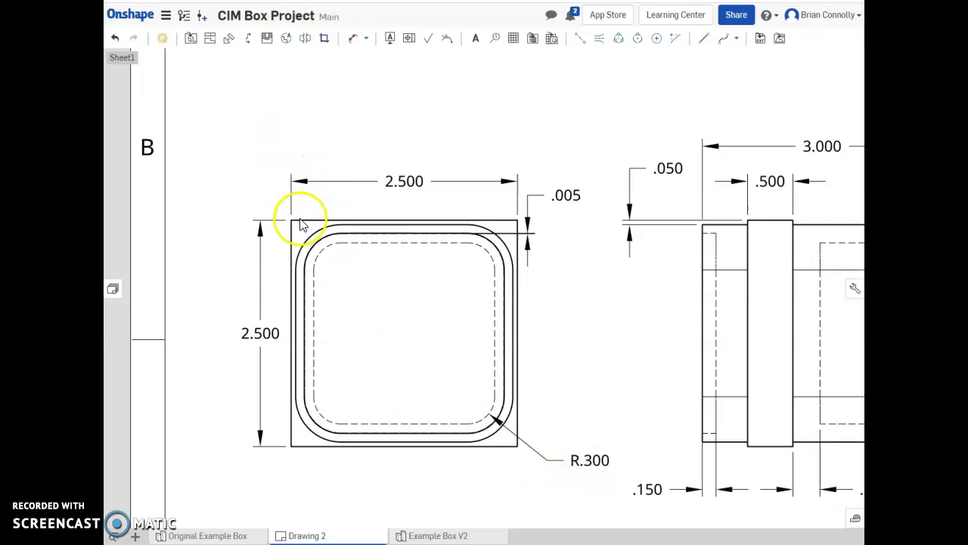
Add a new tab running the Kiri:Moto application from the Applications menu
{"action": "left_click", "coordinate": [135, 537]}
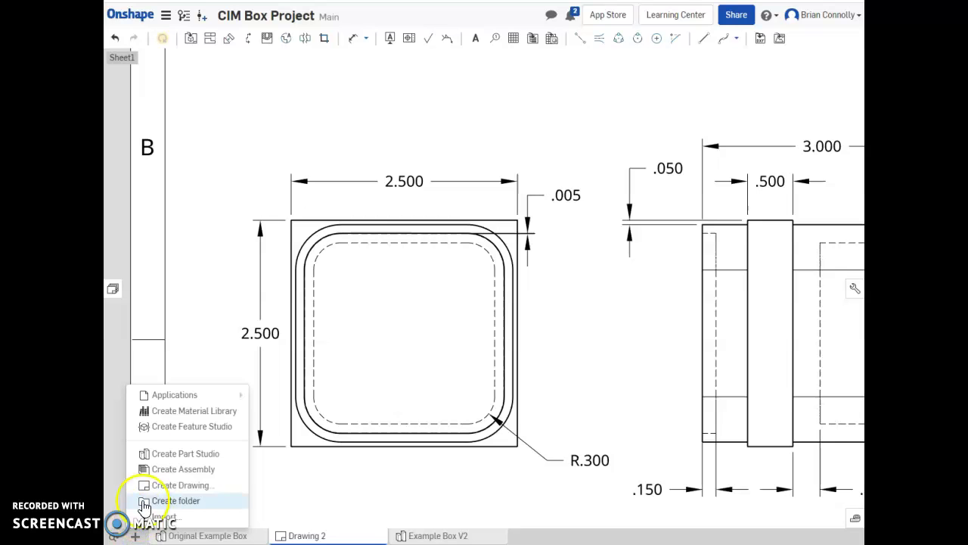
{"action": "mouse_move", "coordinate": [173, 397]}
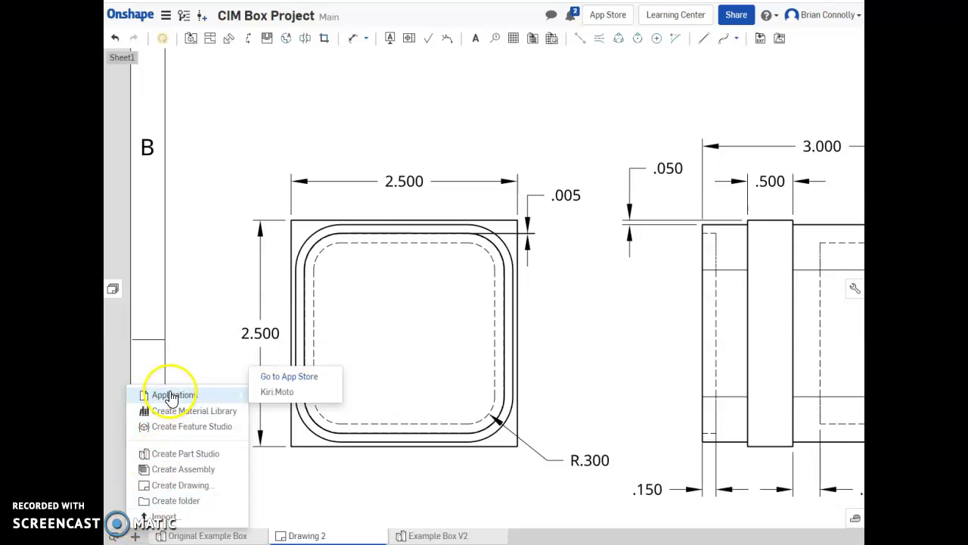
{"action": "left_click", "coordinate": [301, 378]}
{"action": "left_click", "coordinate": [305, 376]}
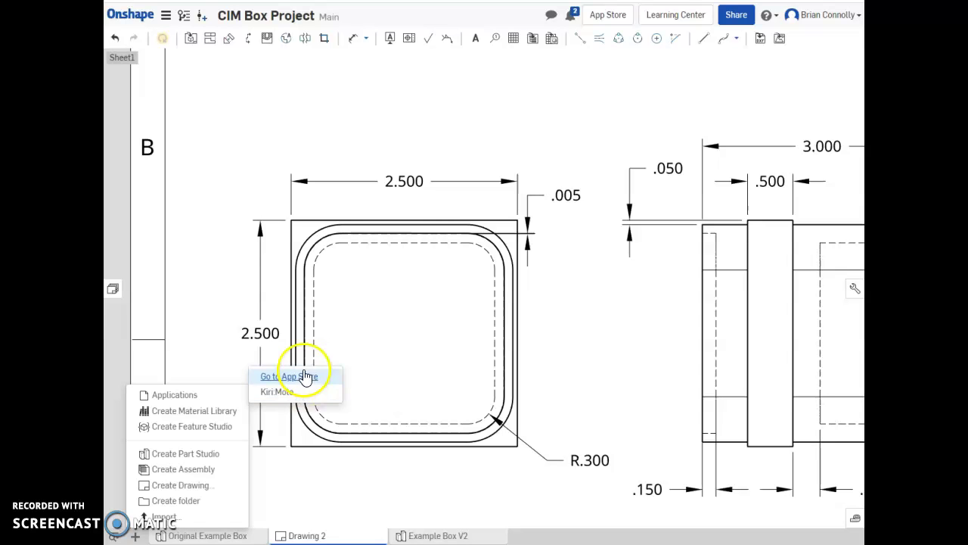
{"action": "left_click", "coordinate": [298, 395]}
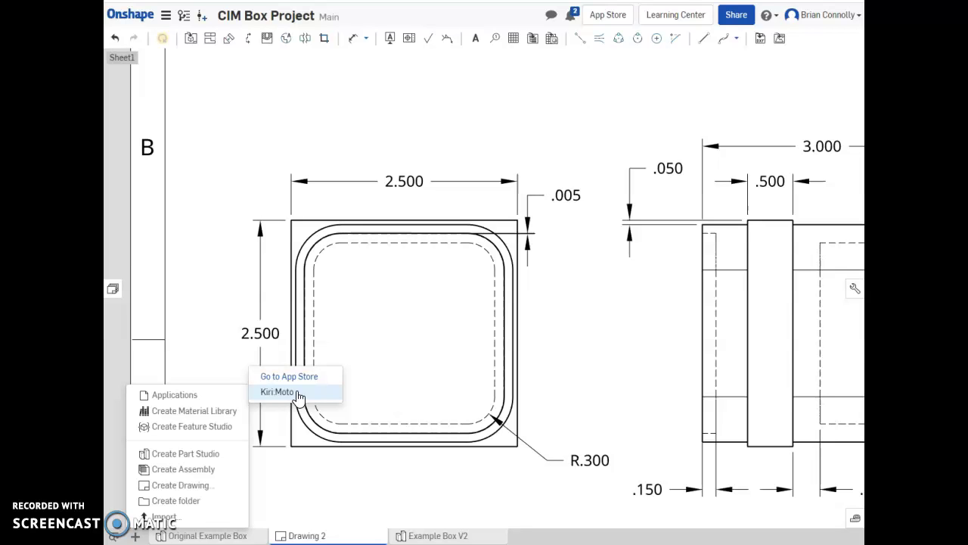
{"action": "left_click", "coordinate": [298, 394]}
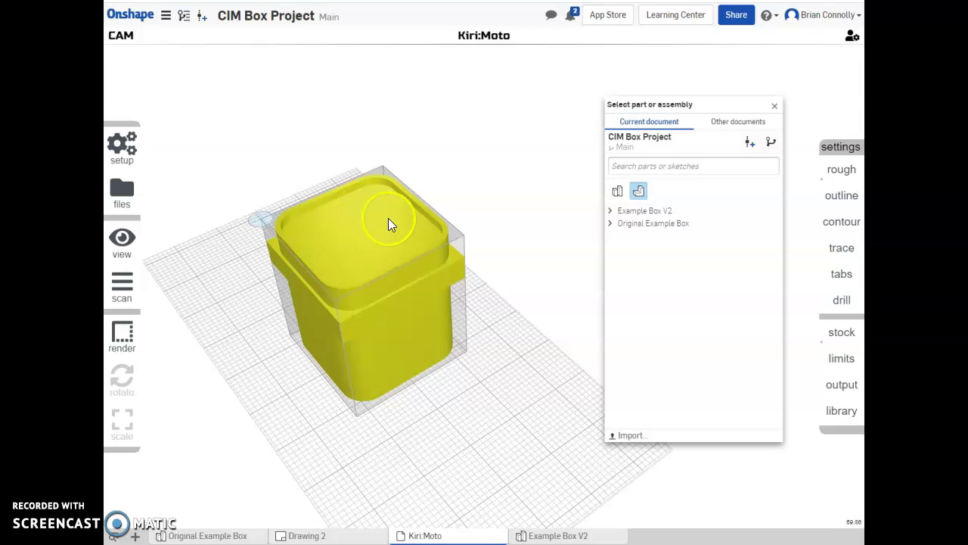
Import Part 1 of Example Box V2 into Kiri:Moto
{"action": "left_click", "coordinate": [612, 225]}
{"action": "left_click", "coordinate": [611, 211]}
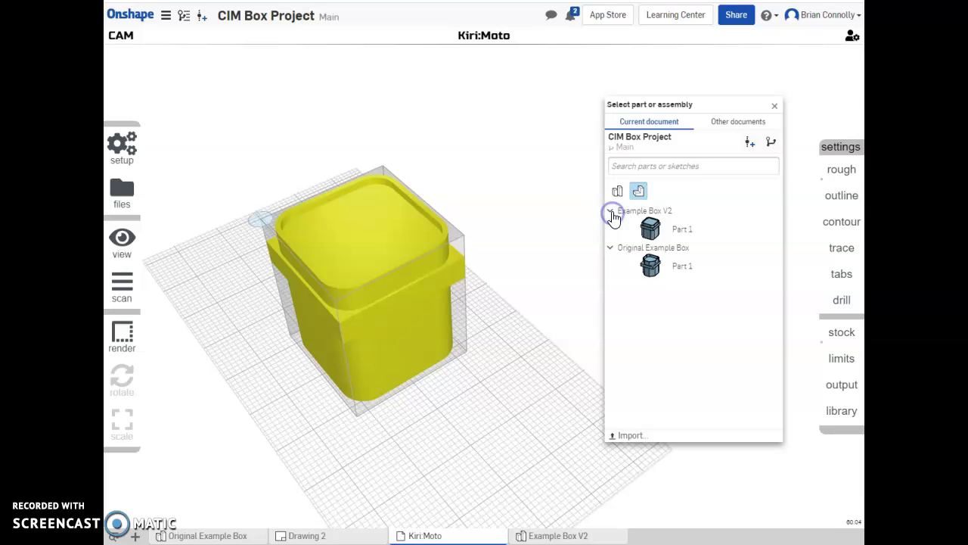
{"action": "left_click", "coordinate": [650, 229]}
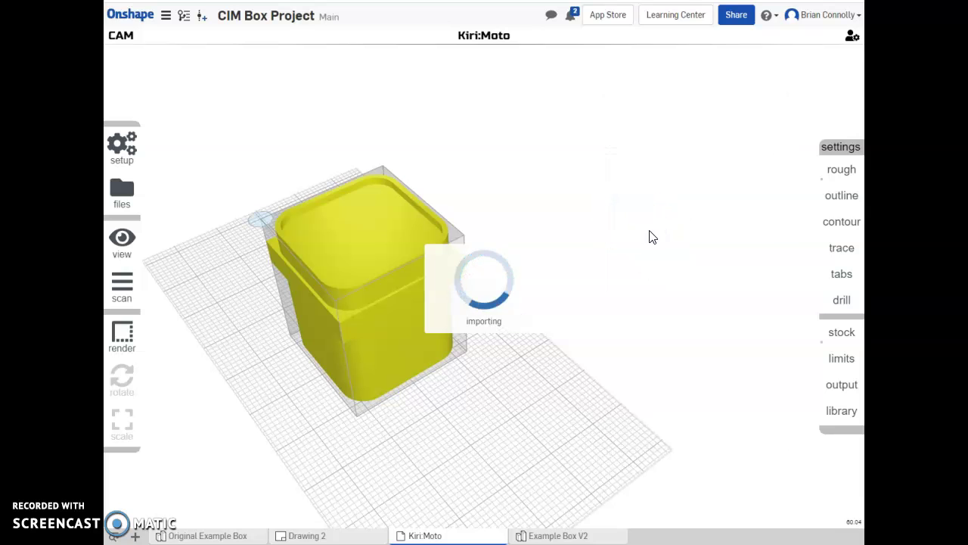
Delete the two extra imported boxes, leaving one box part selected
{"action": "left_click", "coordinate": [359, 354]}
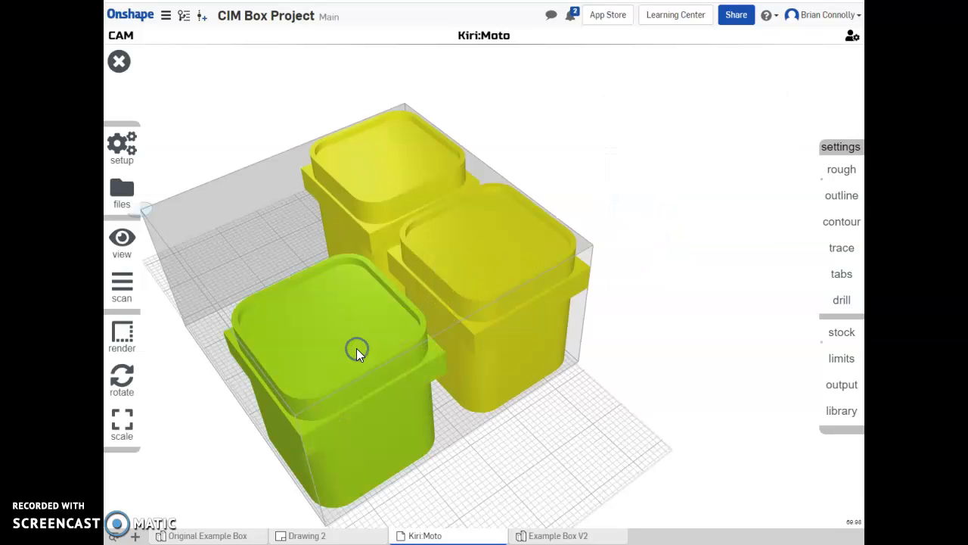
{"action": "key", "text": "Delete"}
{"action": "left_click", "coordinate": [359, 354]}
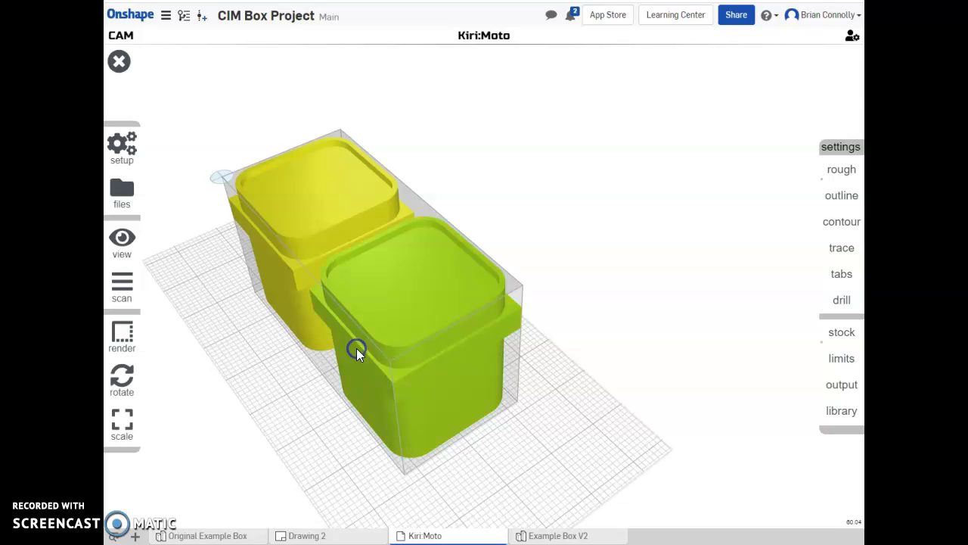
{"action": "key", "text": "Delete"}
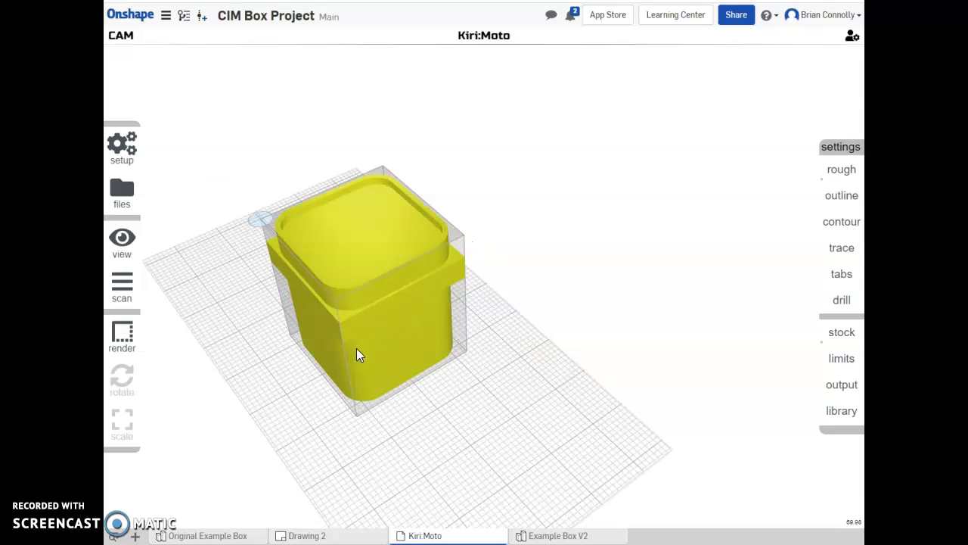
{"action": "left_click", "coordinate": [370, 286]}
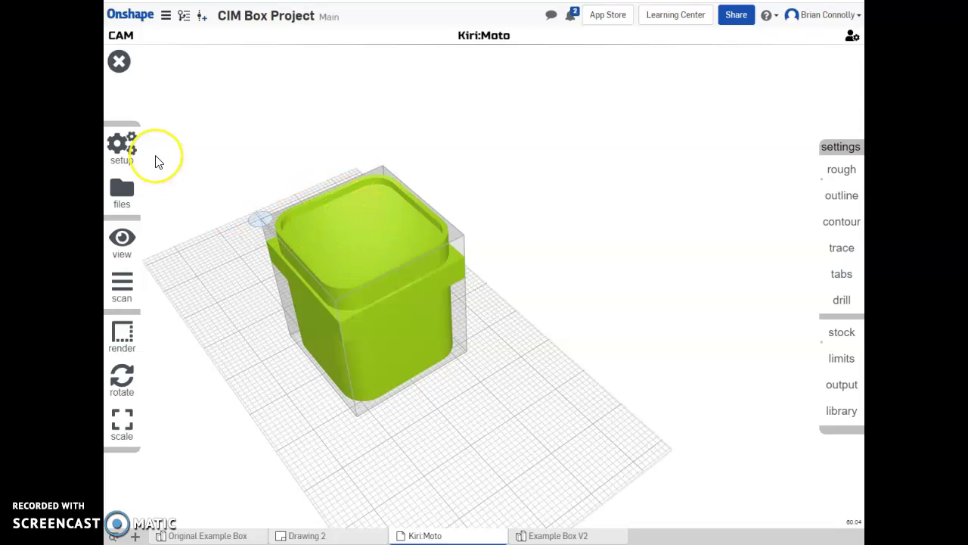
{"action": "mouse_move", "coordinate": [134, 152]}
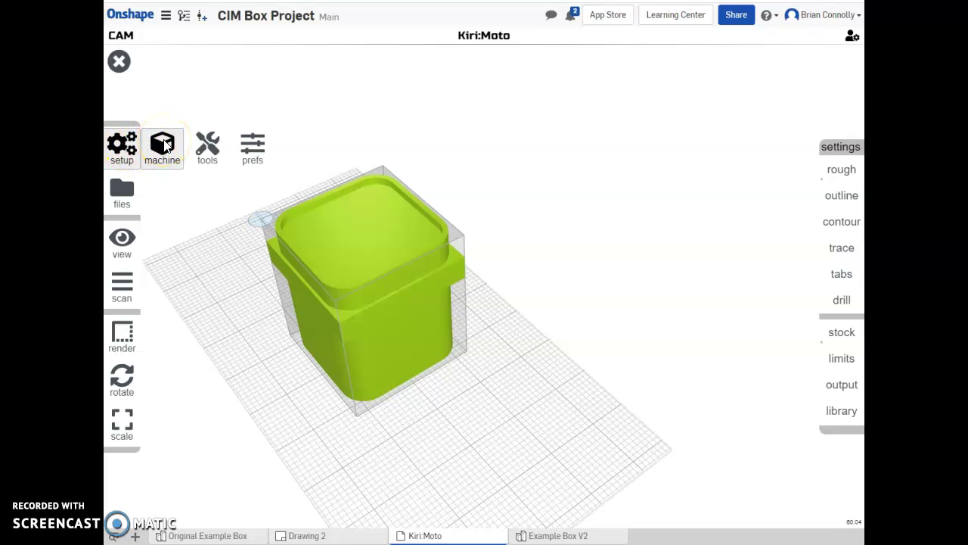
Choose the ProLight 1000 CNC machine profile in the machine settings
{"action": "left_click", "coordinate": [164, 145]}
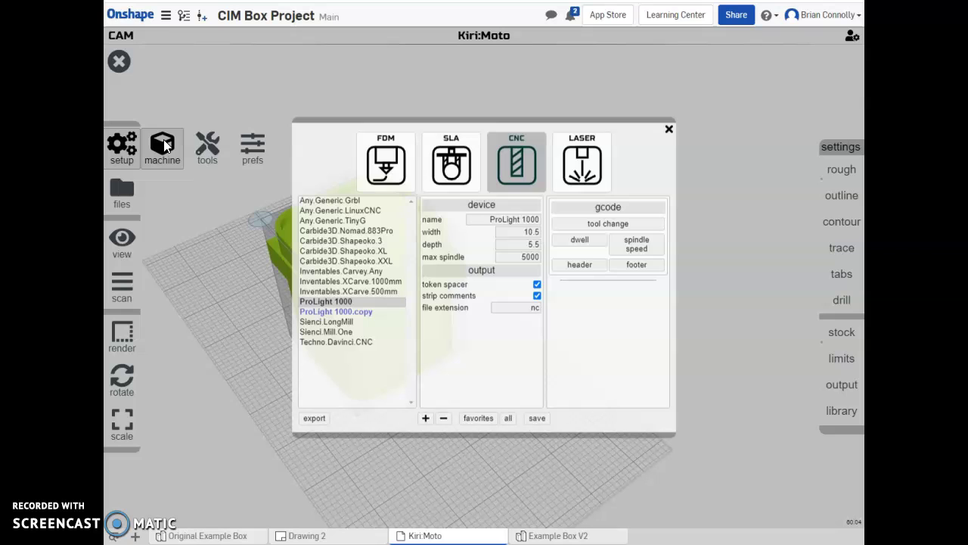
{"action": "left_click", "coordinate": [527, 167]}
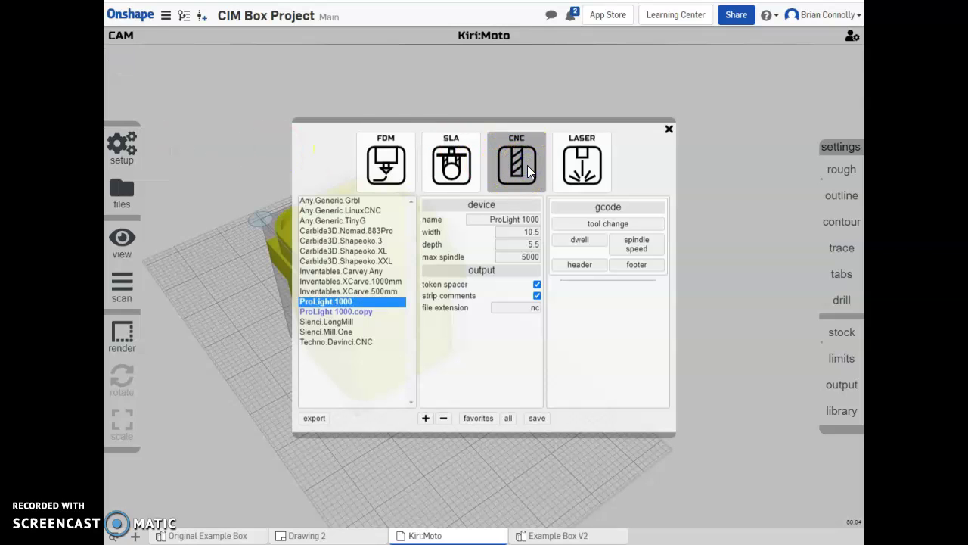
{"action": "left_click", "coordinate": [350, 201]}
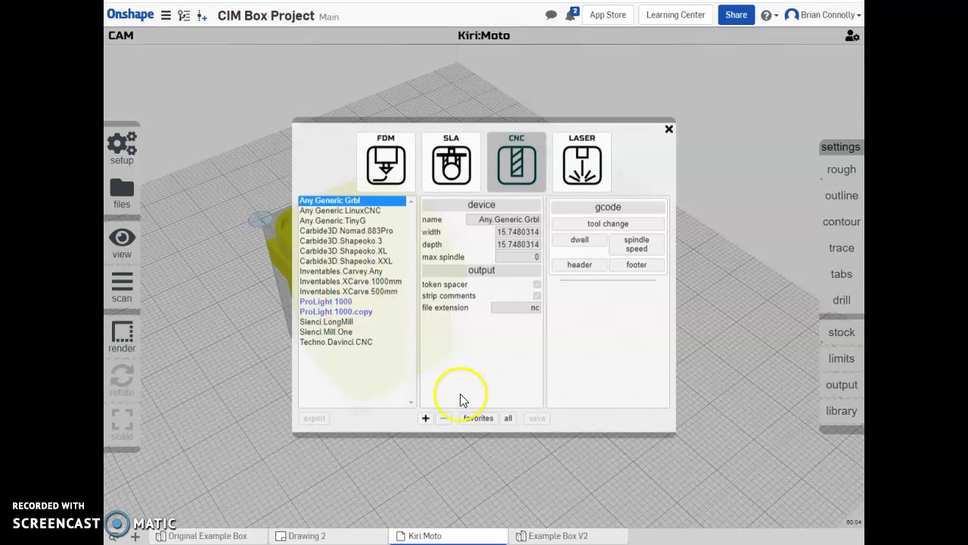
{"action": "left_click", "coordinate": [346, 302]}
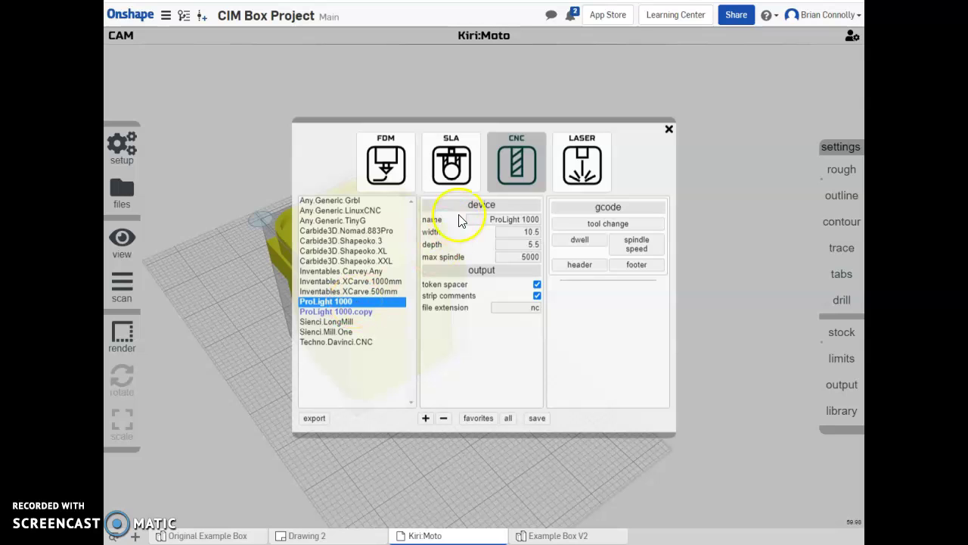
Review the machine's name, 10.5 × 5.5 bed, 5000 max spindle and nc extension
{"action": "left_click_drag", "start_coordinate": [470, 219], "coordinate": [569, 223]}
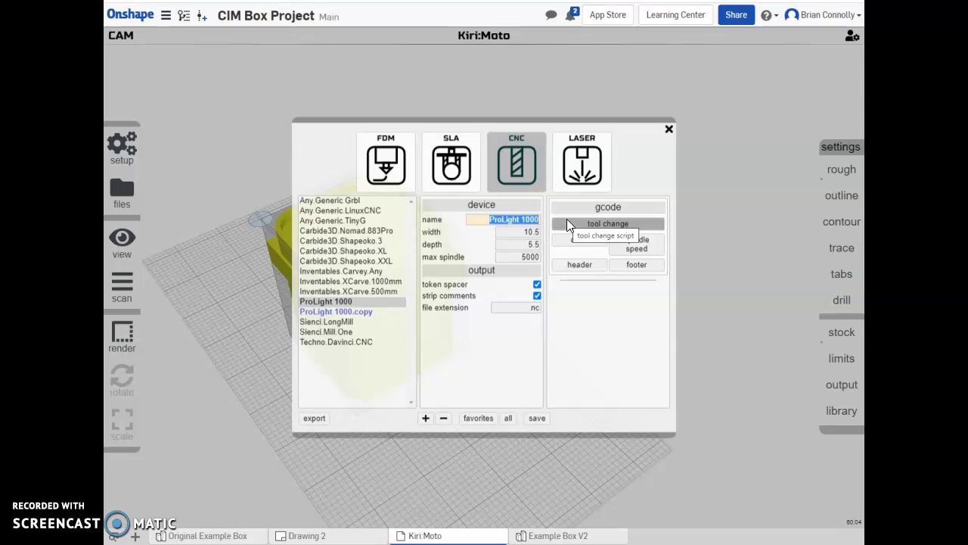
{"action": "left_click_drag", "start_coordinate": [499, 233], "coordinate": [548, 235]}
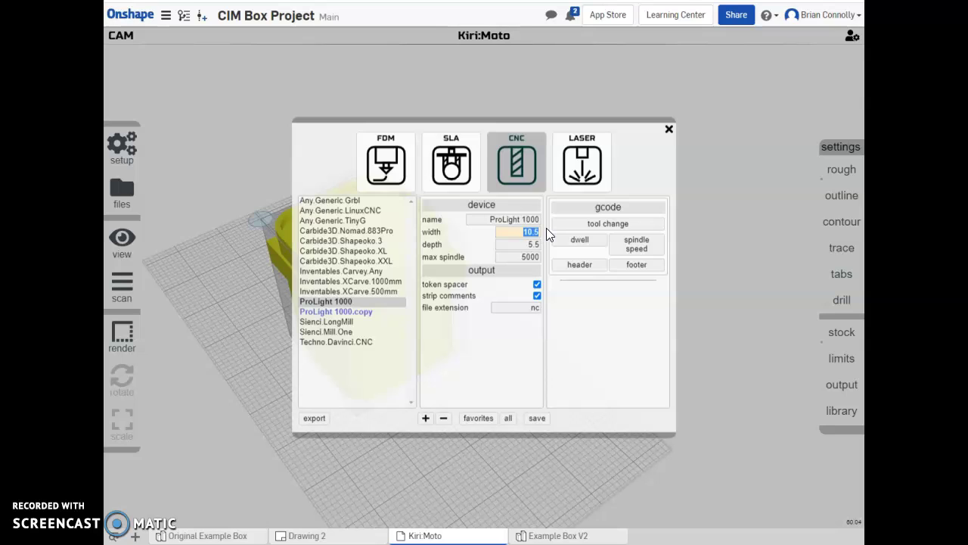
{"action": "left_click_drag", "start_coordinate": [523, 245], "coordinate": [546, 245]}
{"action": "left_click_drag", "start_coordinate": [520, 257], "coordinate": [537, 257]}
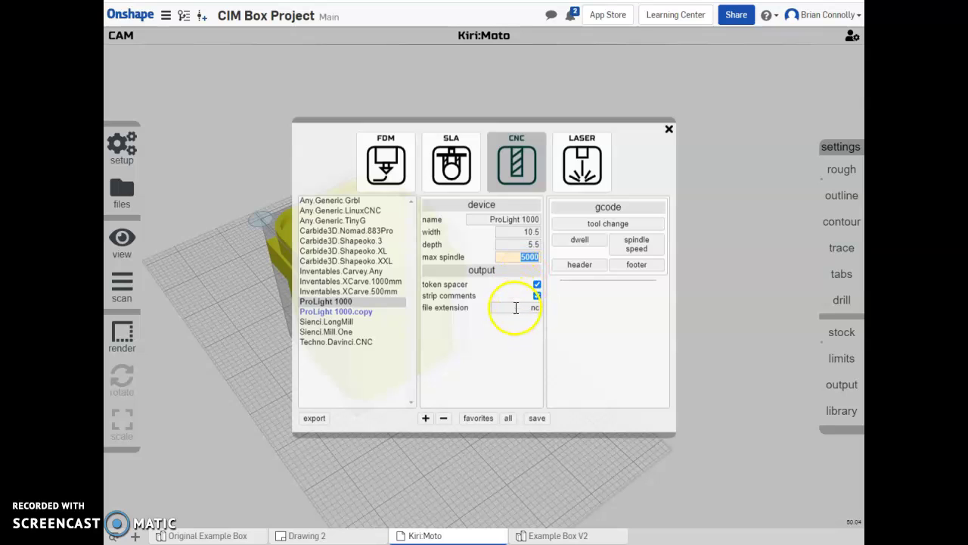
{"action": "left_click_drag", "start_coordinate": [532, 309], "coordinate": [540, 308]}
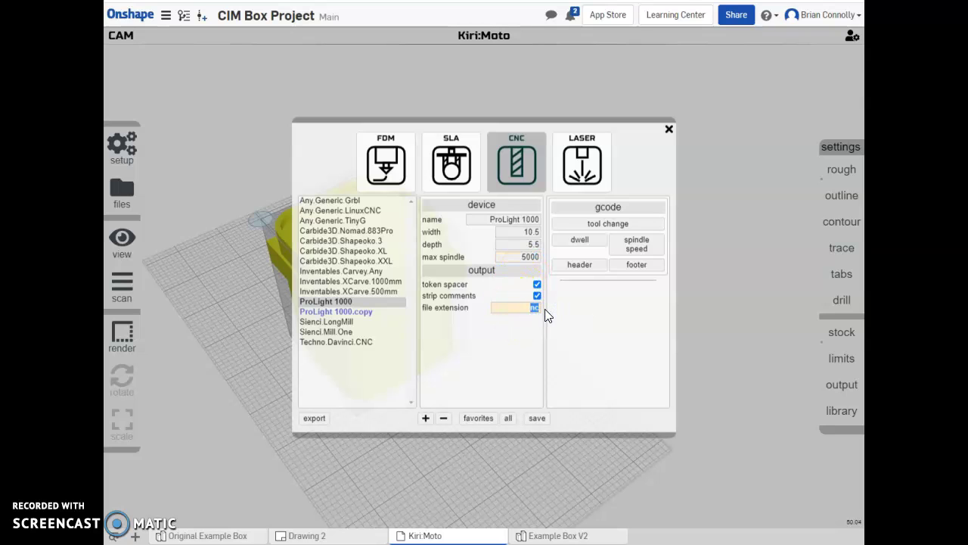
Review the tool-change, dwell, spindle, header and footer gcode scripts, then save the profile
{"action": "left_click", "coordinate": [605, 226]}
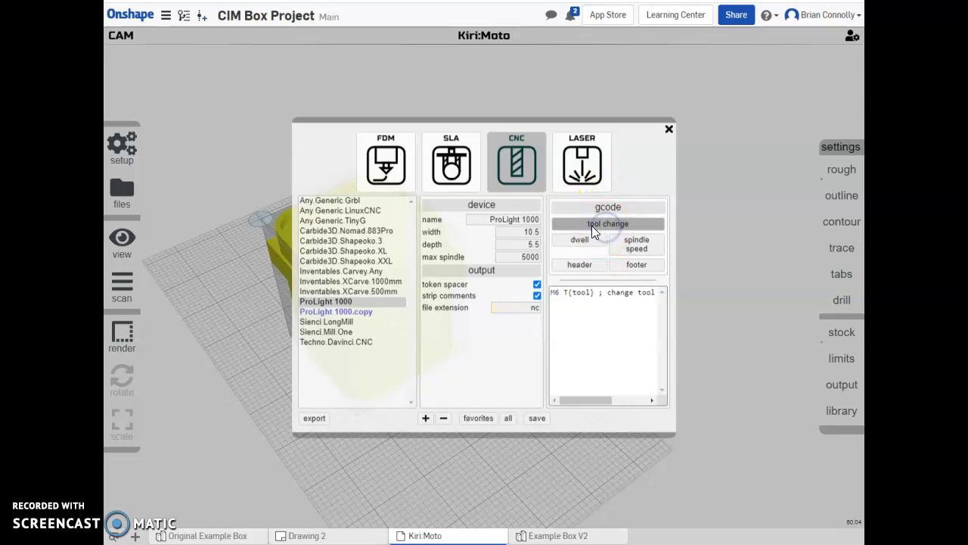
{"action": "left_click", "coordinate": [583, 237]}
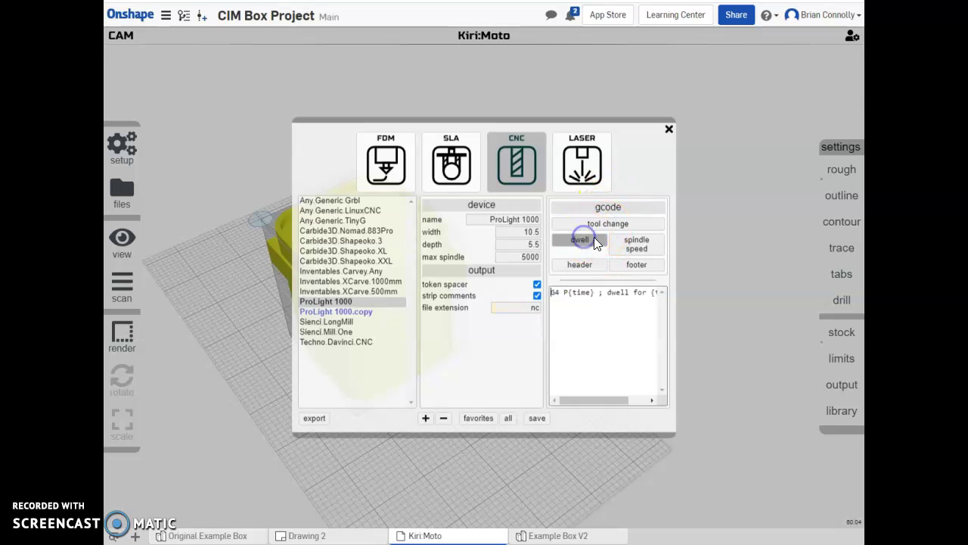
{"action": "left_click", "coordinate": [629, 242]}
{"action": "left_click", "coordinate": [629, 242]}
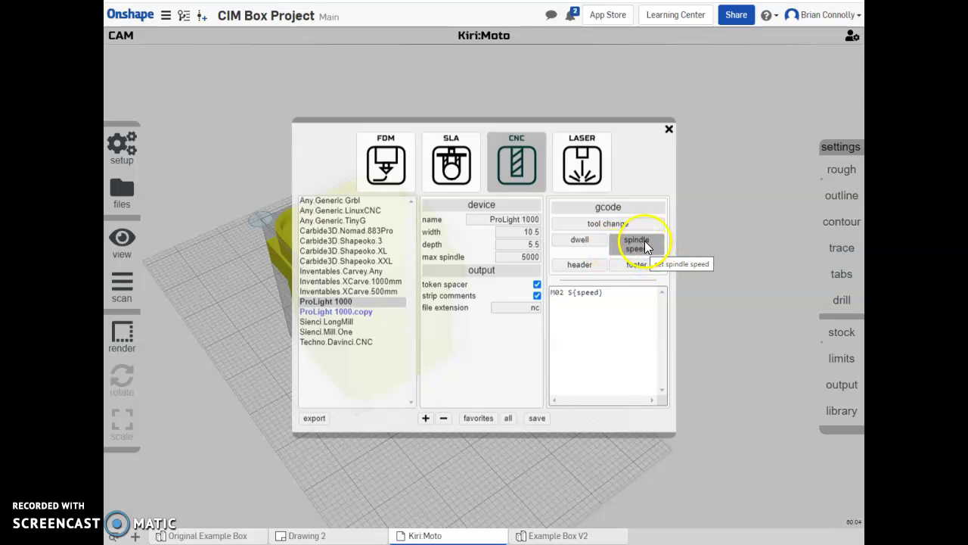
{"action": "left_click", "coordinate": [582, 265]}
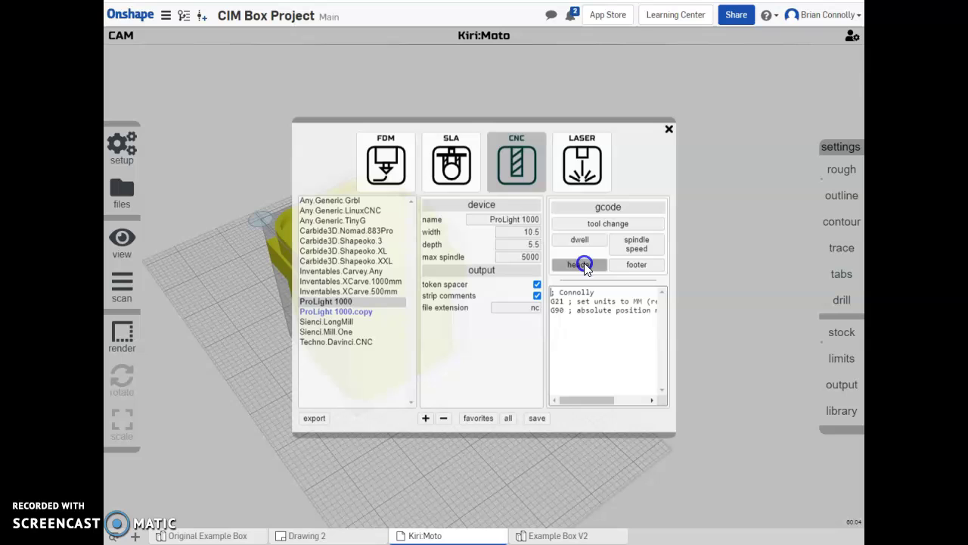
{"action": "left_click_drag", "start_coordinate": [613, 295], "coordinate": [540, 292]}
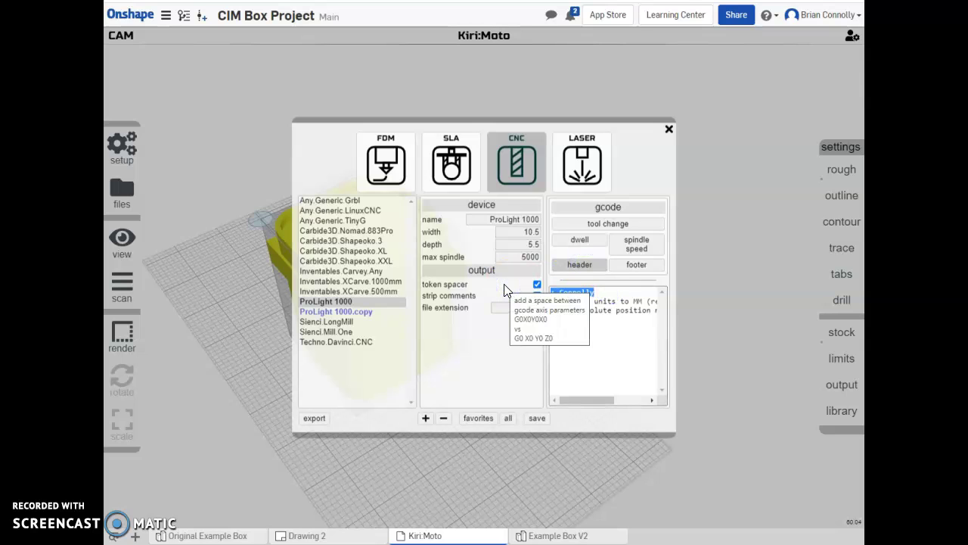
{"action": "left_click_drag", "start_coordinate": [551, 292], "coordinate": [612, 288]}
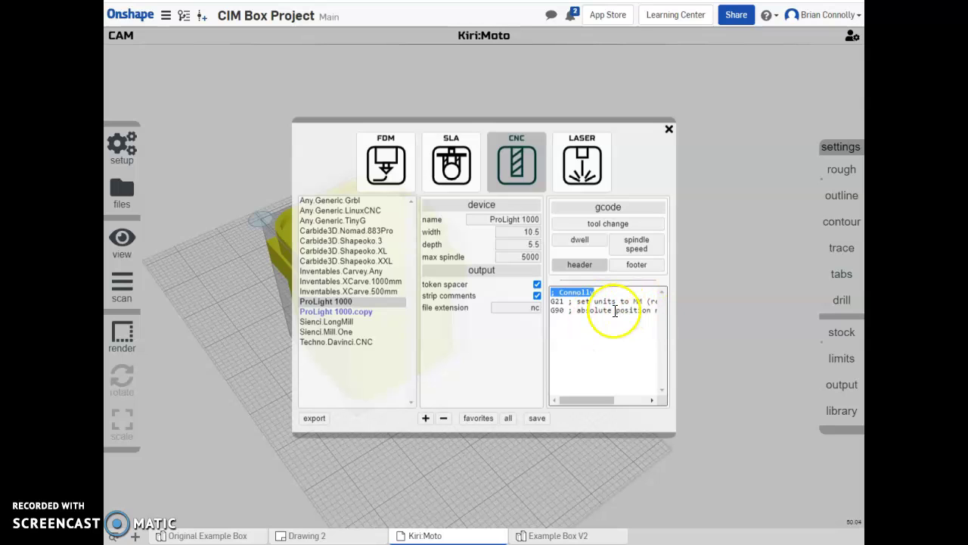
{"action": "left_click", "coordinate": [618, 266]}
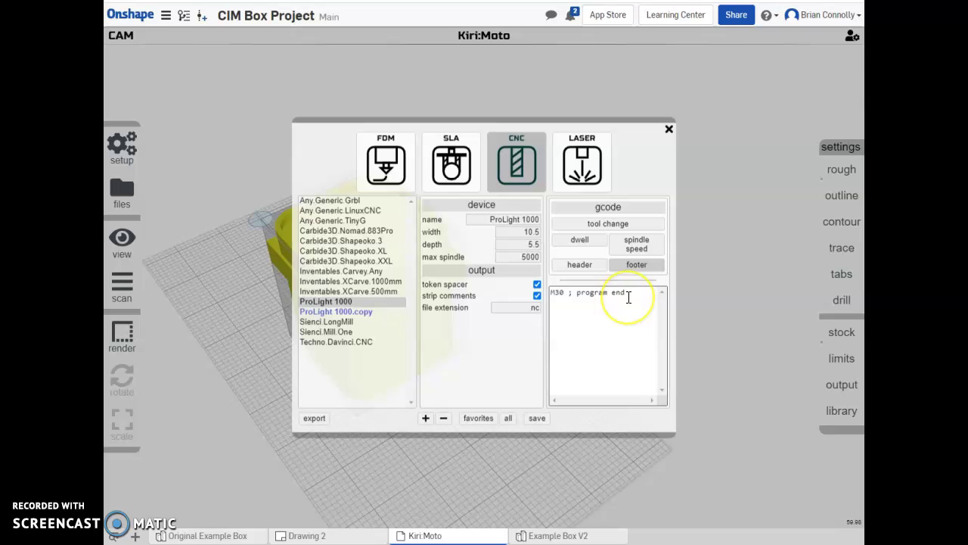
{"action": "left_click", "coordinate": [537, 419]}
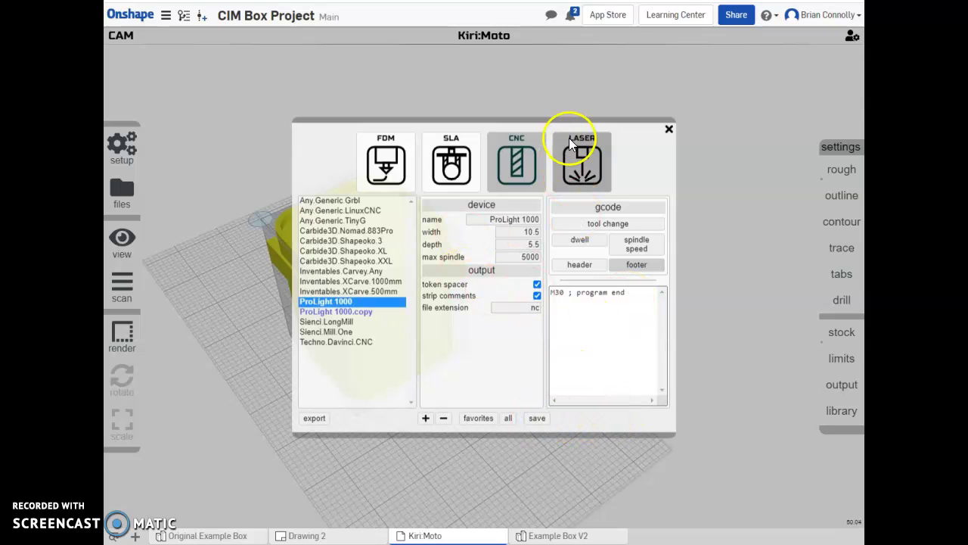
In the tool library, keep END 3/8's type as end after trying ball and taper
{"action": "left_click", "coordinate": [668, 131]}
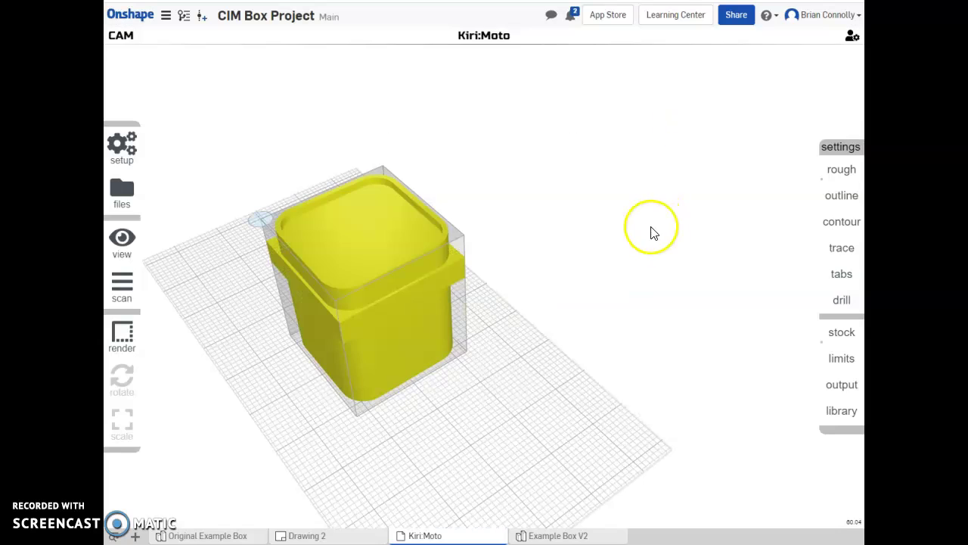
{"action": "mouse_move", "coordinate": [121, 142]}
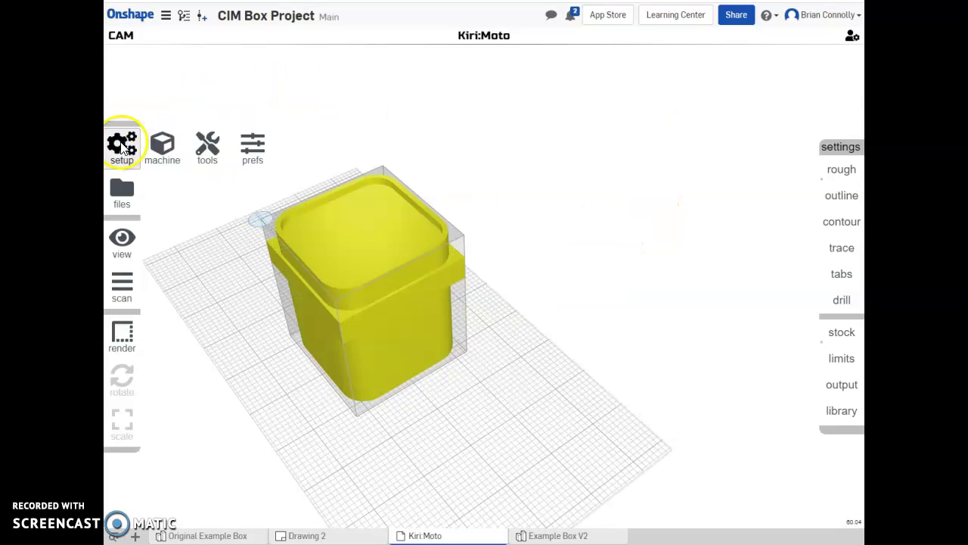
{"action": "left_click", "coordinate": [209, 148]}
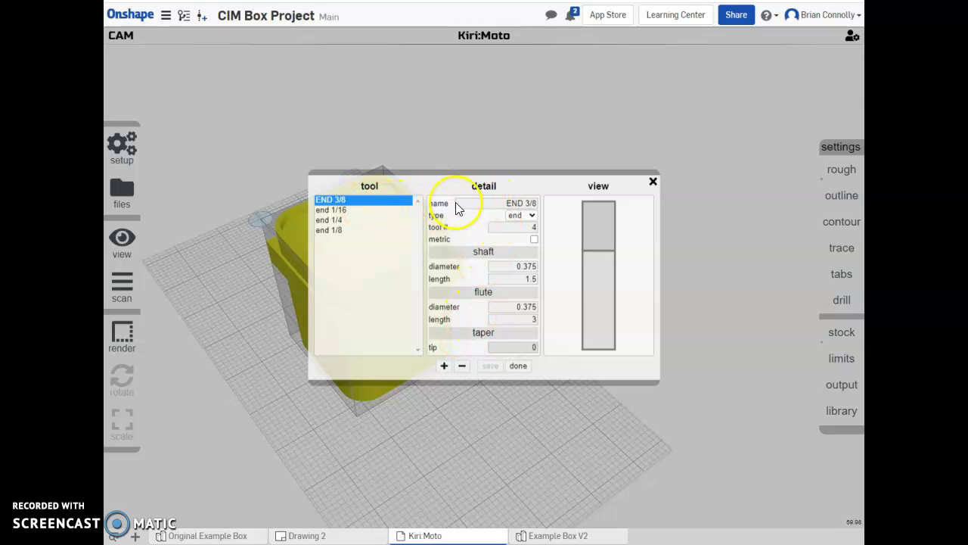
{"action": "left_click", "coordinate": [506, 202]}
{"action": "left_click", "coordinate": [518, 220]}
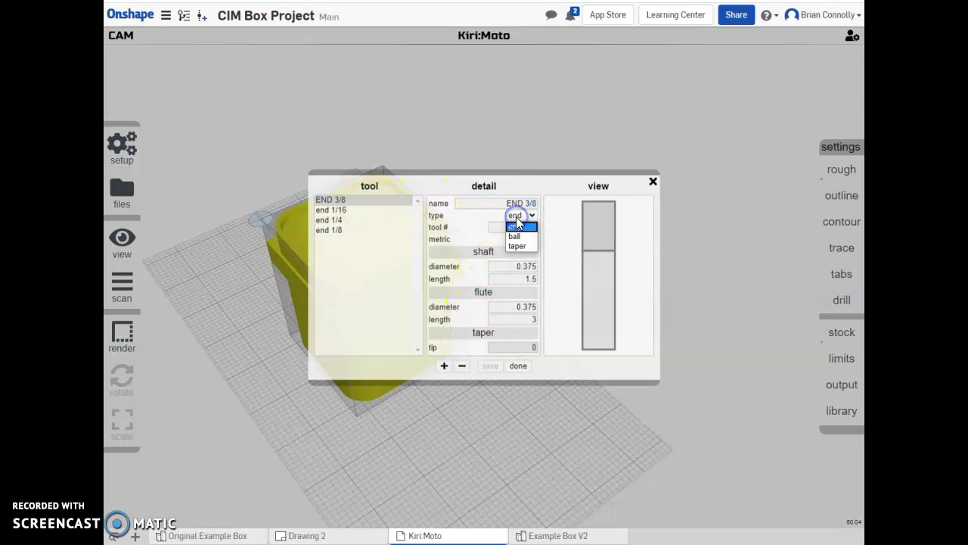
{"action": "left_click", "coordinate": [515, 224]}
{"action": "left_click", "coordinate": [514, 218]}
{"action": "left_click", "coordinate": [518, 238]}
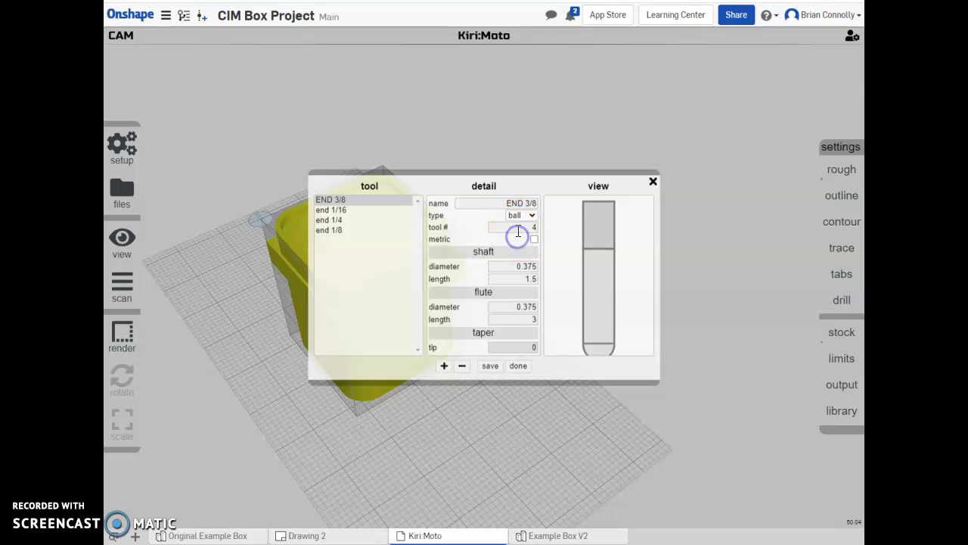
{"action": "left_click", "coordinate": [519, 216]}
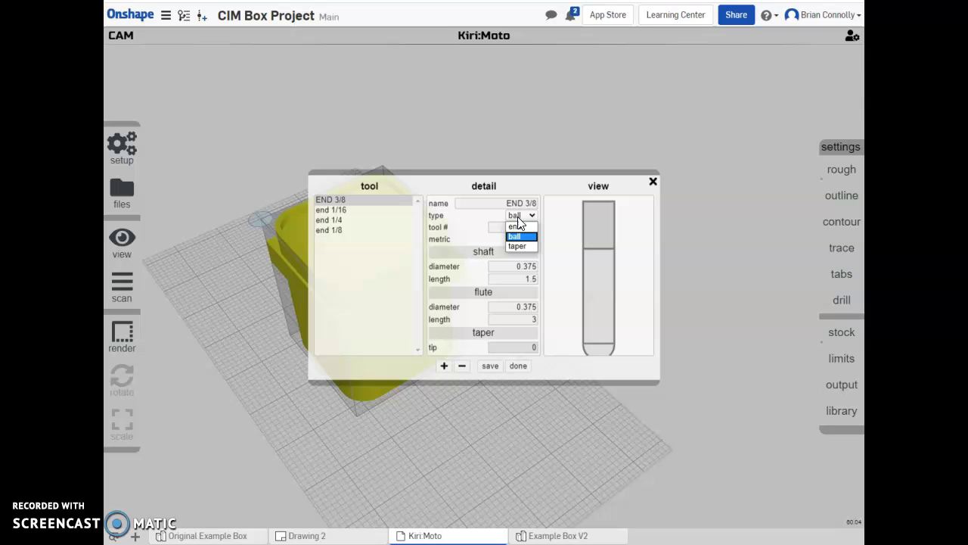
{"action": "left_click", "coordinate": [517, 246]}
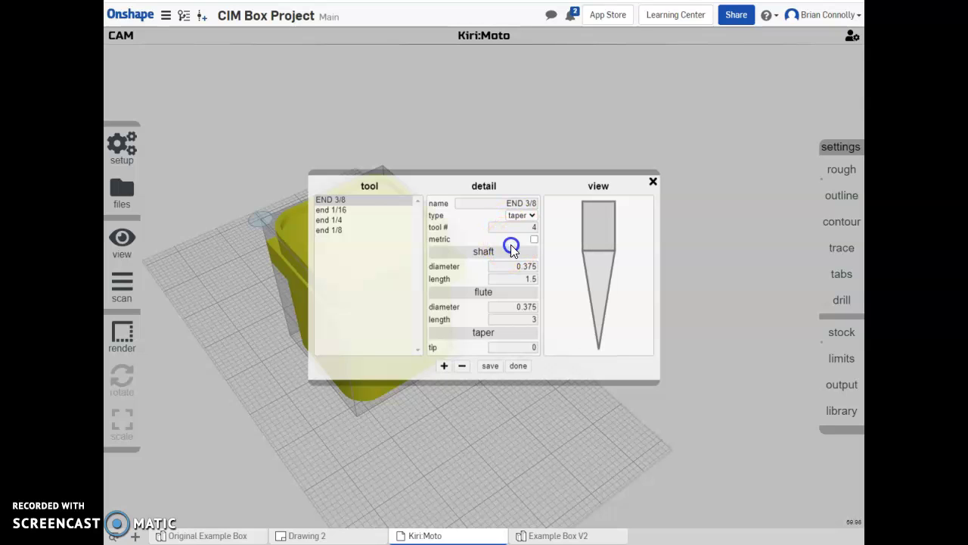
{"action": "left_click", "coordinate": [529, 215]}
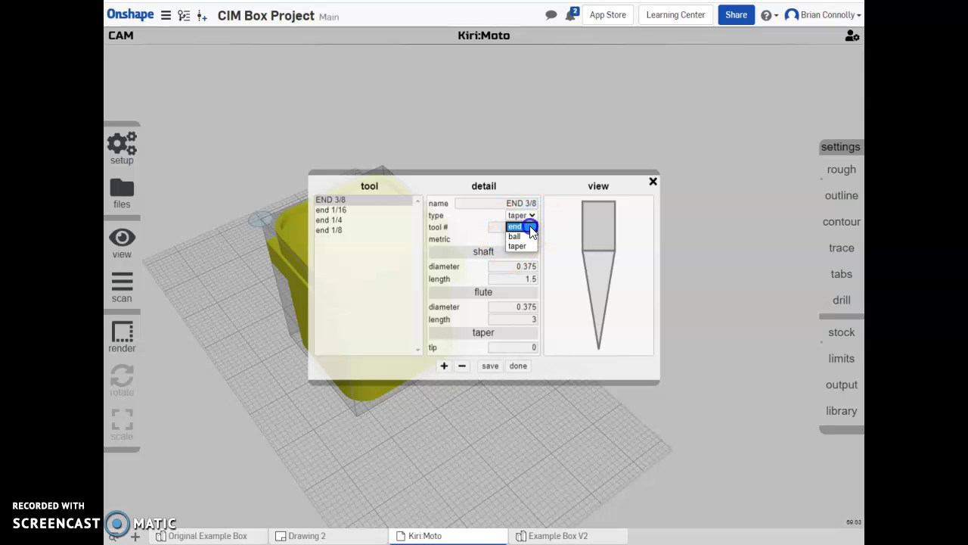
{"action": "left_click", "coordinate": [528, 226]}
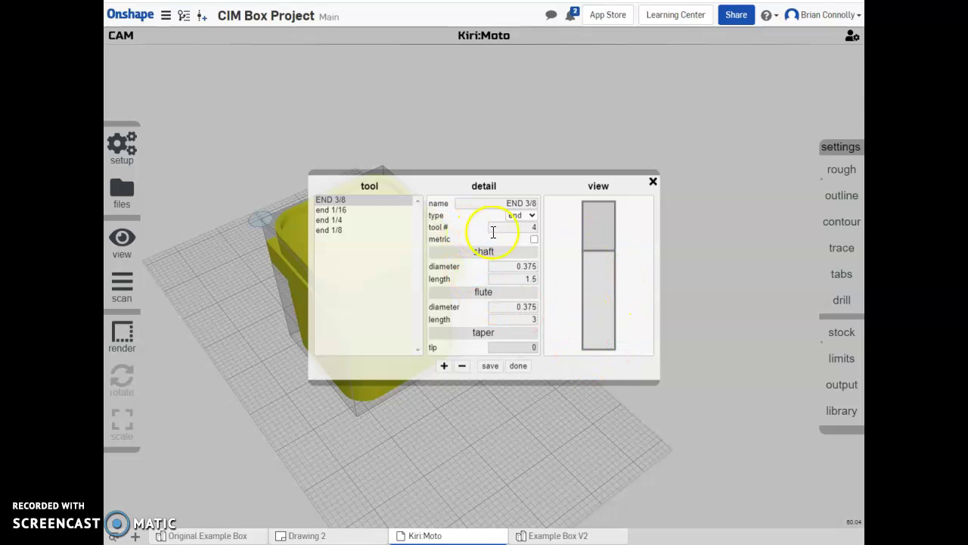
Give END 3/8 0.375 shaft and flute diameters with 1.5 shaft and 3 flute lengths
{"action": "left_click", "coordinate": [524, 227]}
{"action": "left_click_drag", "start_coordinate": [524, 227], "coordinate": [537, 227]}
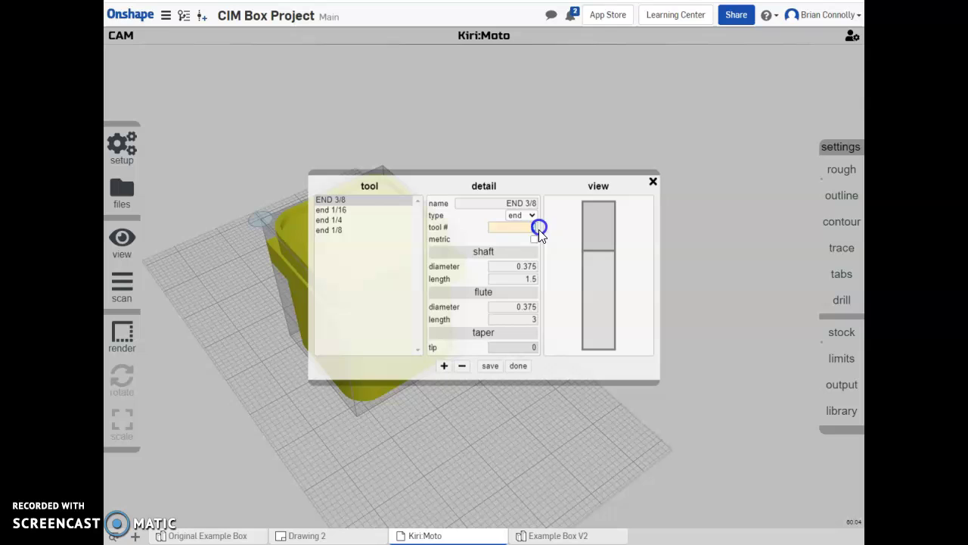
{"action": "left_click", "coordinate": [506, 253]}
{"action": "left_click_drag", "start_coordinate": [522, 266], "coordinate": [542, 269]}
{"action": "left_click_drag", "start_coordinate": [527, 279], "coordinate": [549, 279]}
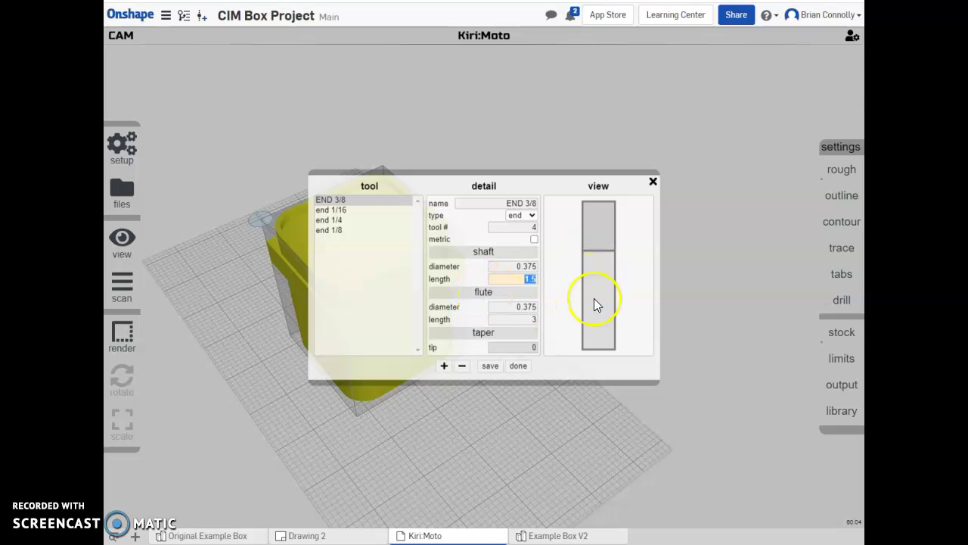
{"action": "left_click", "coordinate": [504, 307]}
{"action": "left_click_drag", "start_coordinate": [505, 306], "coordinate": [547, 308]}
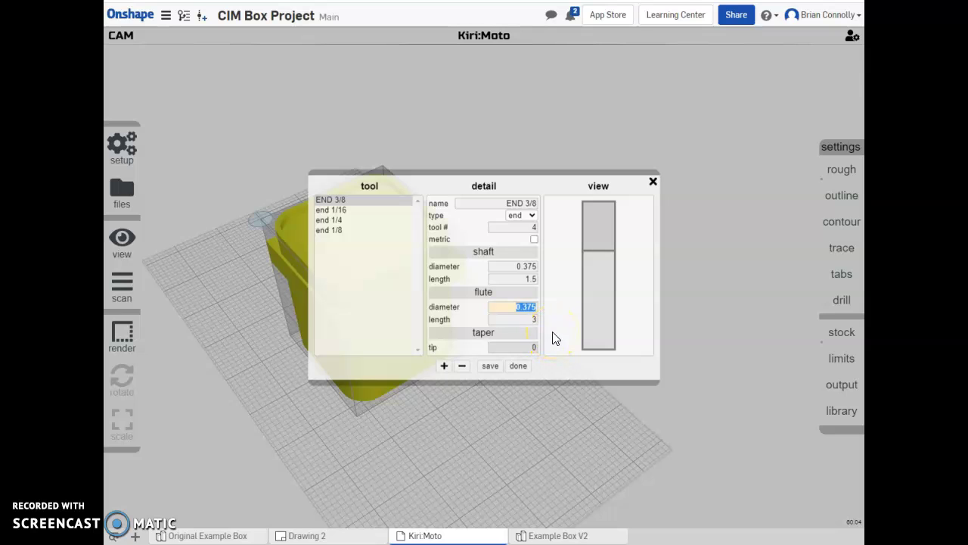
{"action": "left_click_drag", "start_coordinate": [502, 318], "coordinate": [549, 320]}
{"action": "left_click", "coordinate": [518, 366]}
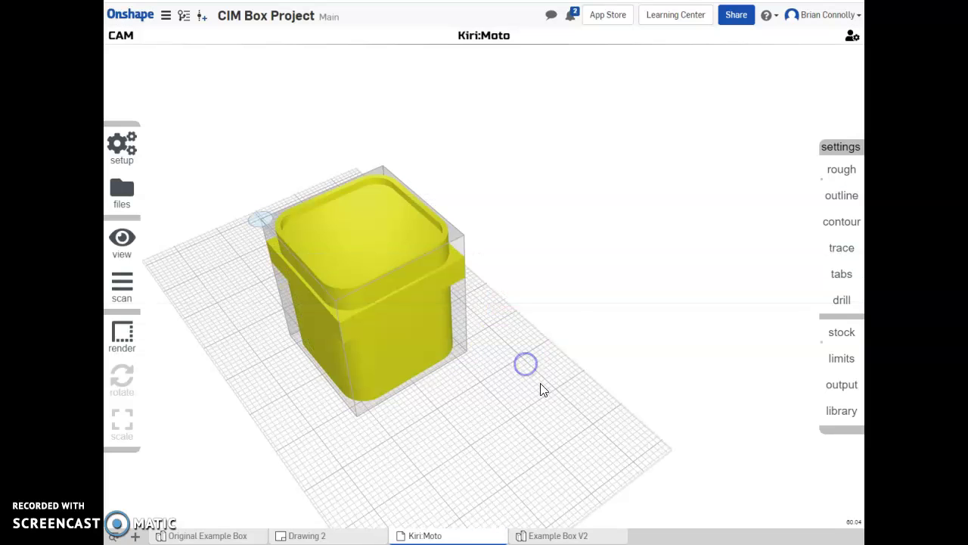
{"action": "mouse_move", "coordinate": [121, 143]}
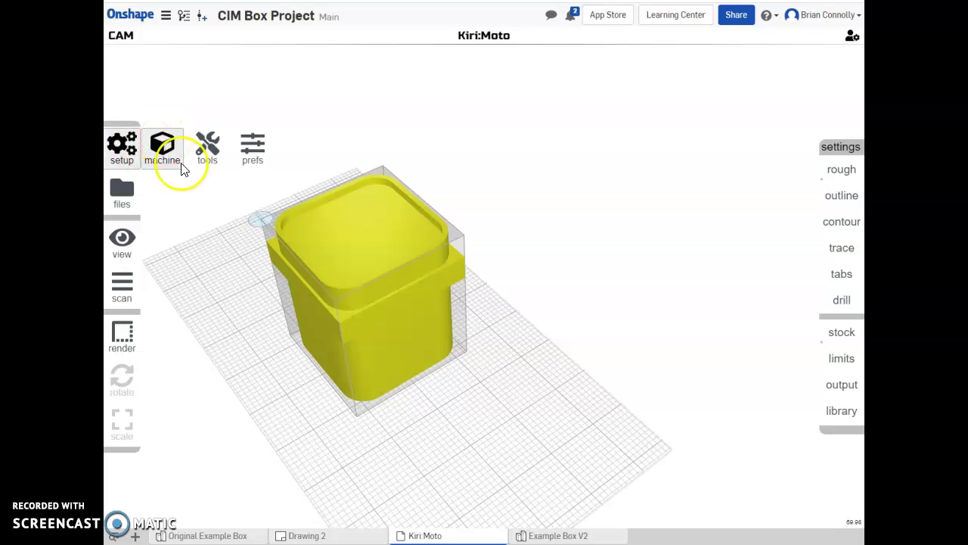
{"action": "left_click", "coordinate": [254, 144]}
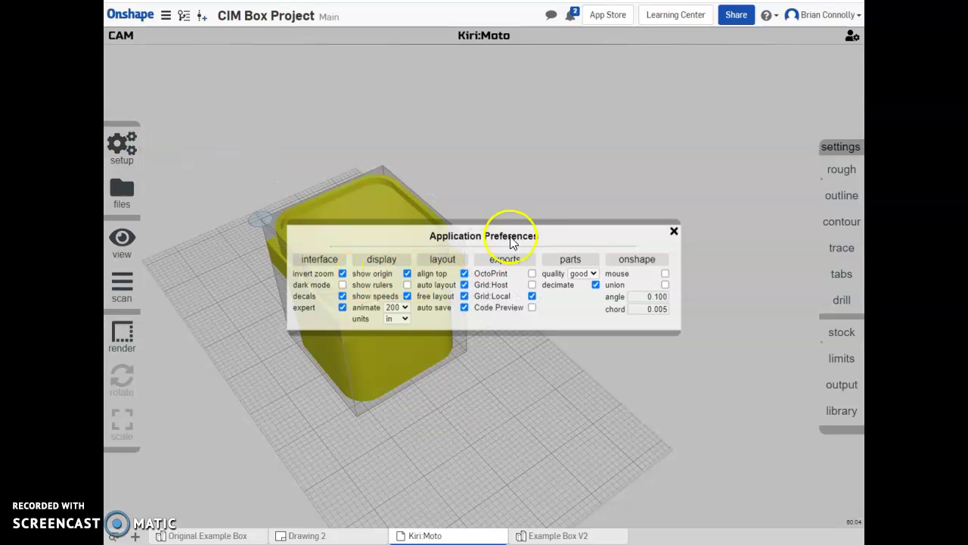
{"action": "left_click", "coordinate": [675, 231]}
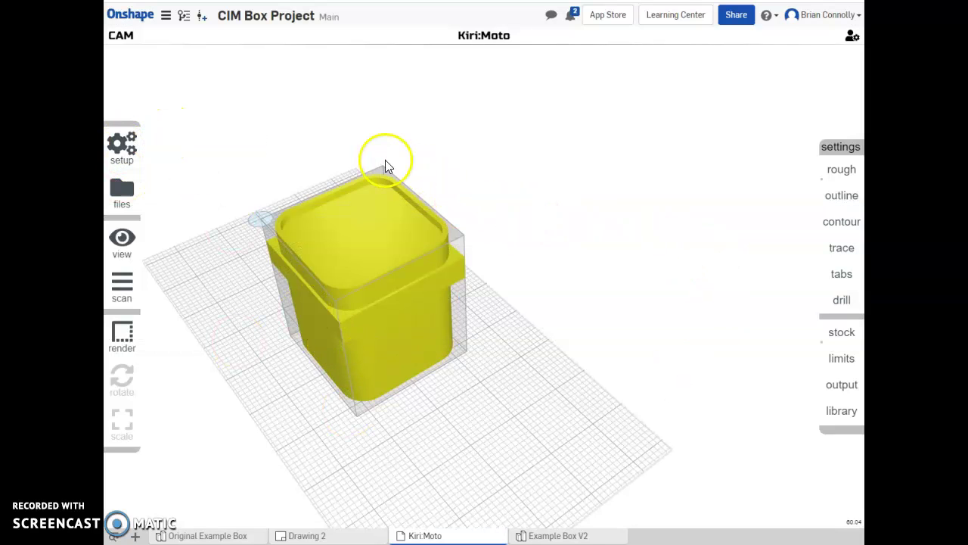
{"action": "mouse_move", "coordinate": [121, 251]}
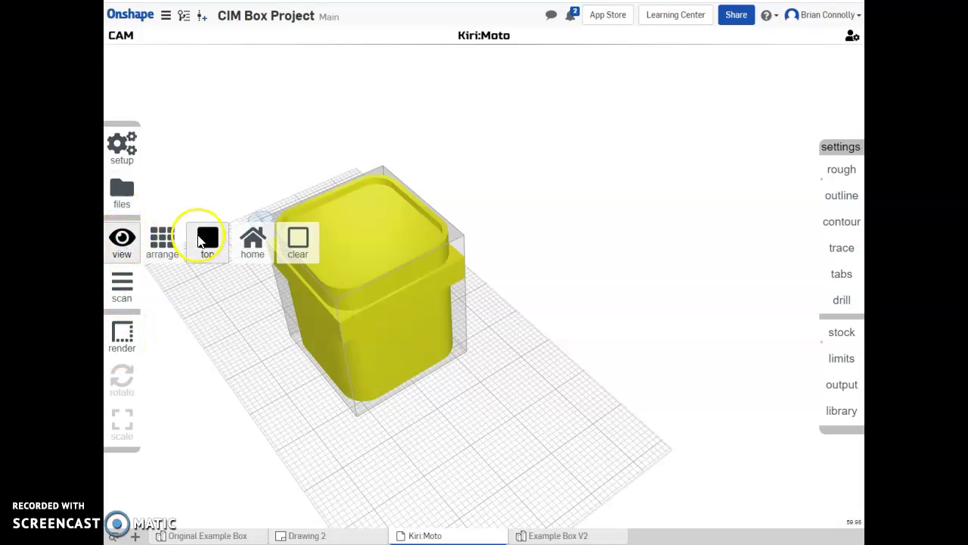
{"action": "mouse_move", "coordinate": [127, 291]}
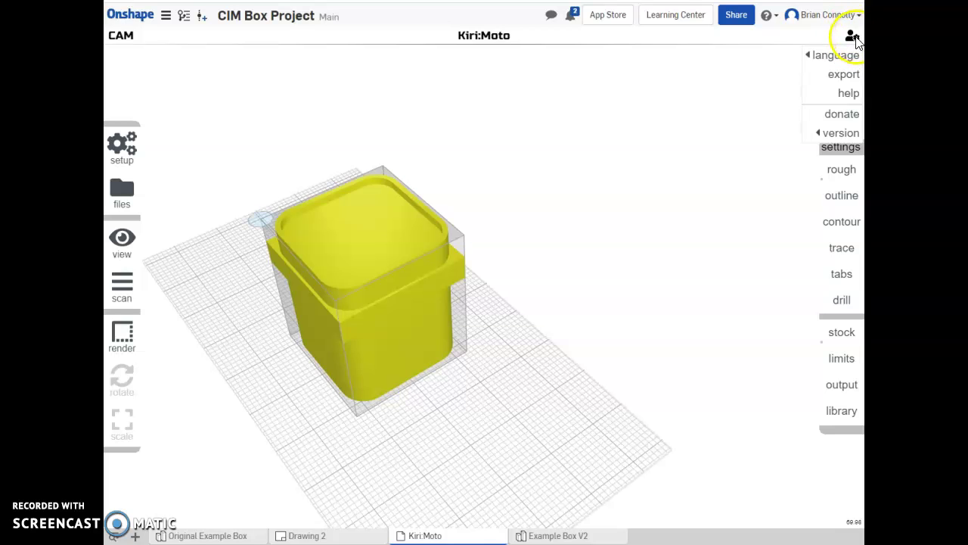
Switch Kiri:Moto to version 2.5 and dismiss the part picker, keeping the yellow box
{"action": "mouse_move", "coordinate": [833, 133]}
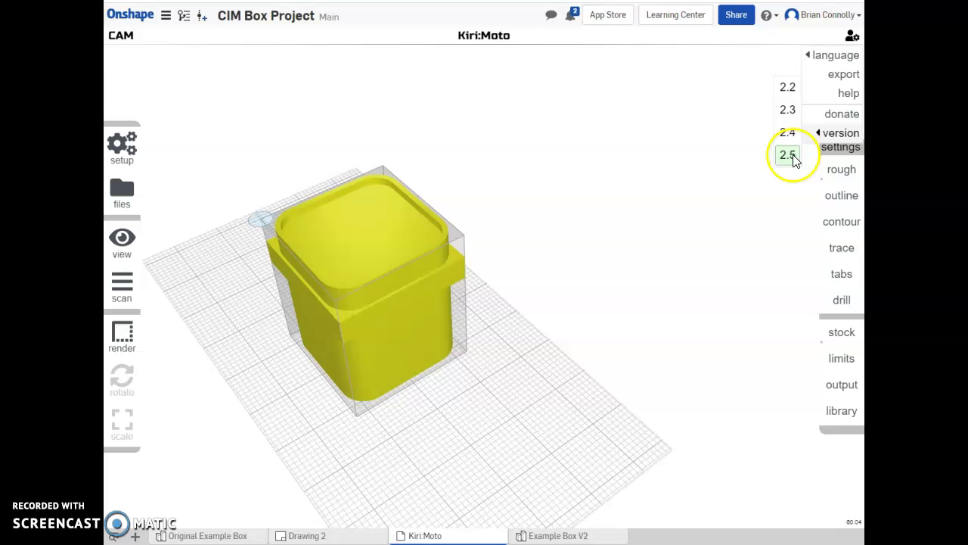
{"action": "left_click", "coordinate": [788, 155]}
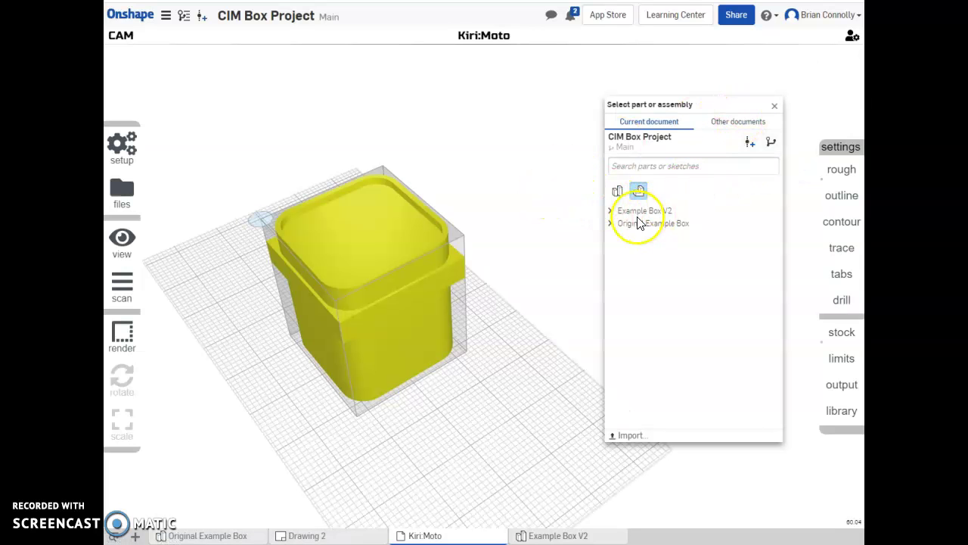
{"action": "left_click", "coordinate": [775, 106]}
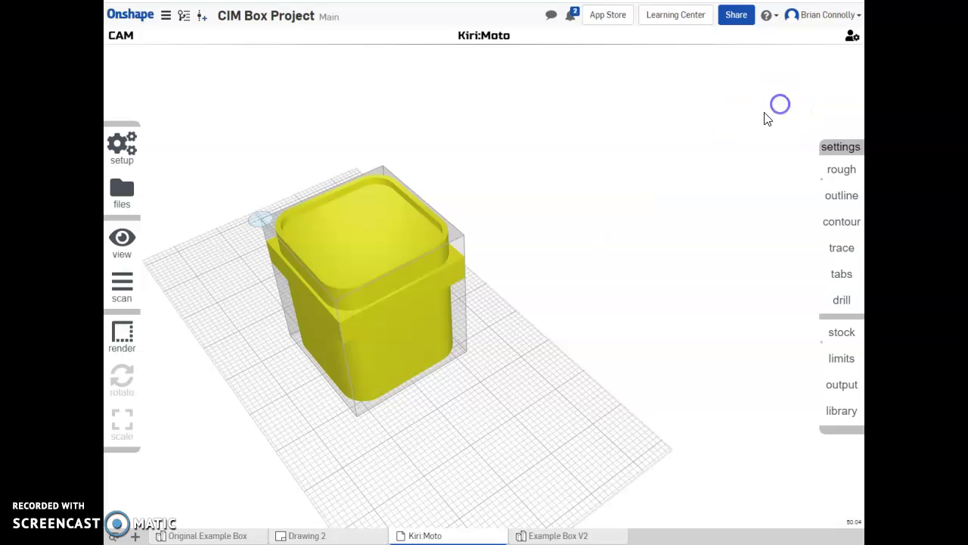
{"action": "left_click", "coordinate": [530, 196]}
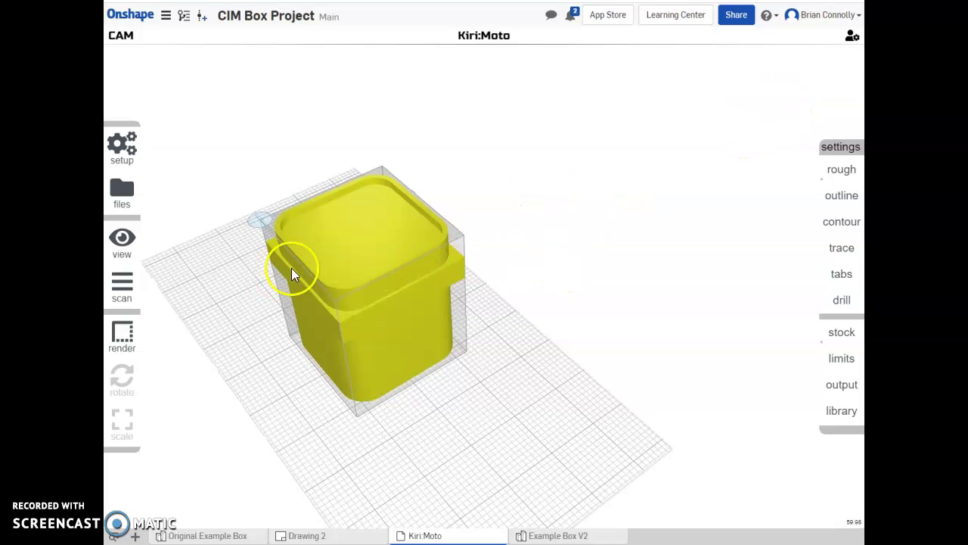
{"action": "mouse_move", "coordinate": [118, 240]}
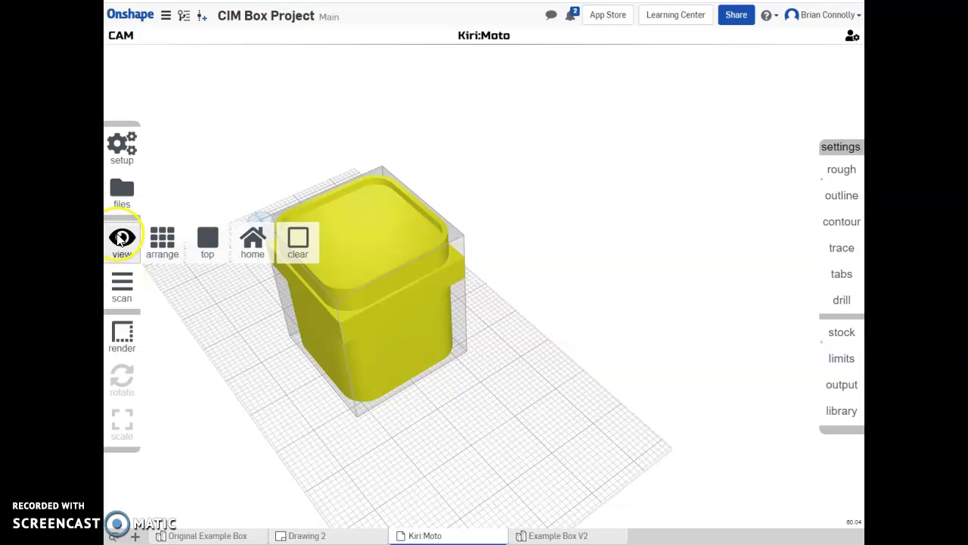
{"action": "mouse_move", "coordinate": [118, 282]}
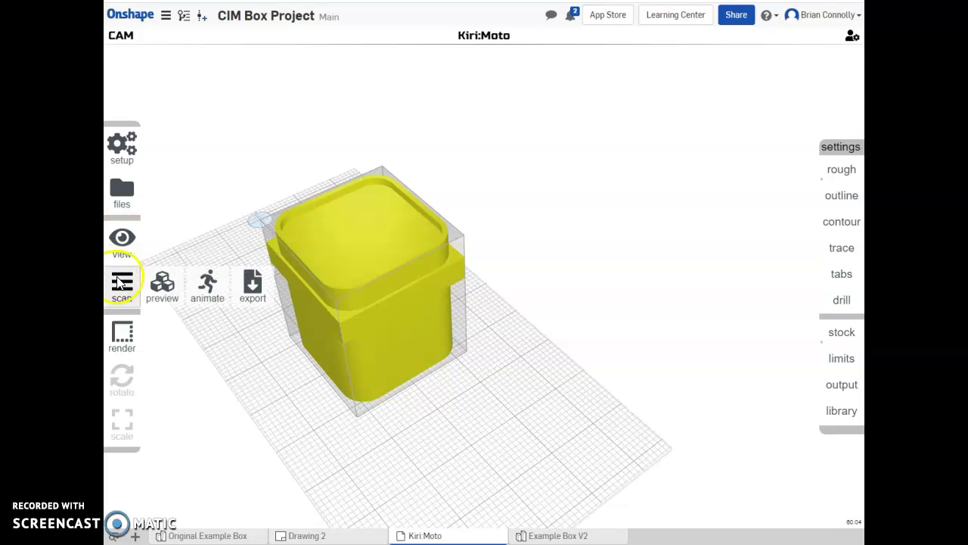
Keep END 3/8 as the roughing tool at 3000 rpm with 0.7 step over
{"action": "left_click", "coordinate": [855, 174]}
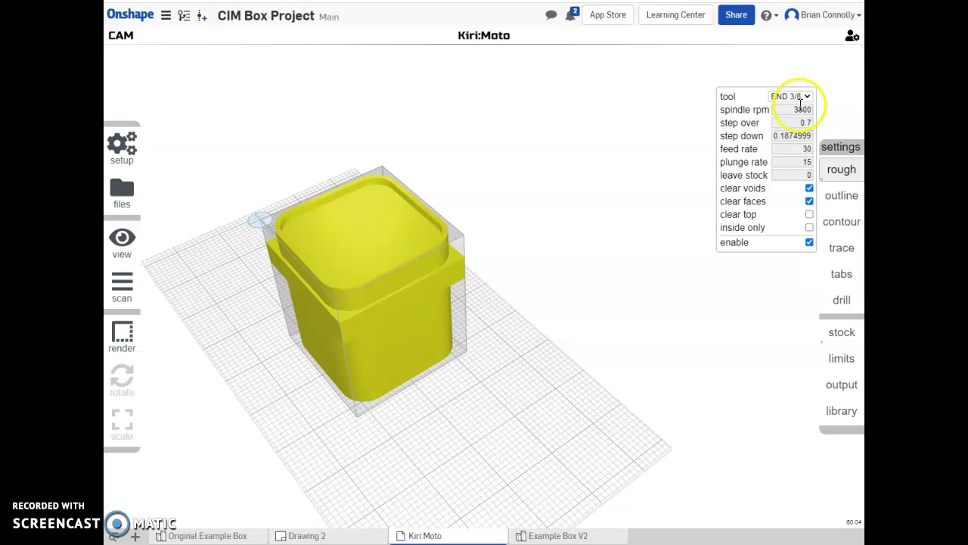
{"action": "left_click", "coordinate": [804, 96]}
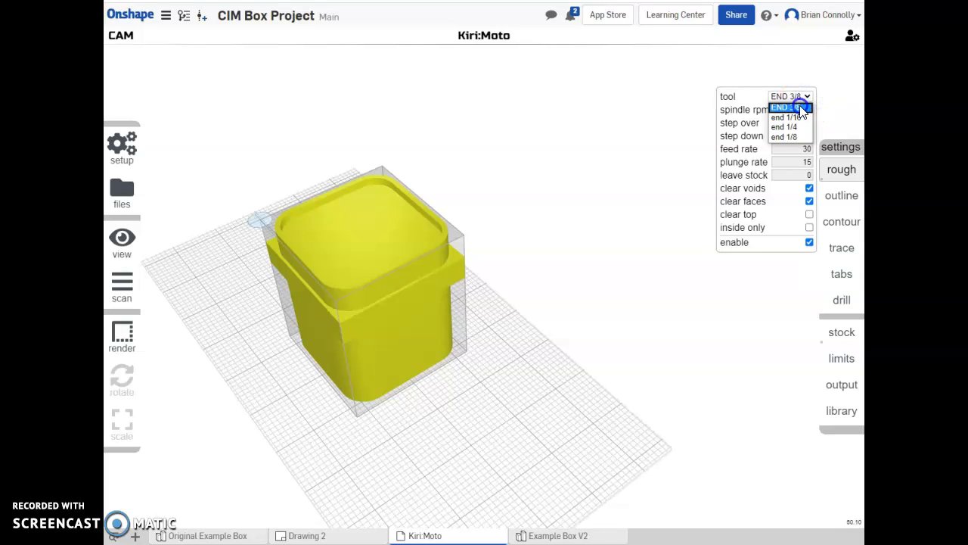
{"action": "left_click", "coordinate": [802, 108]}
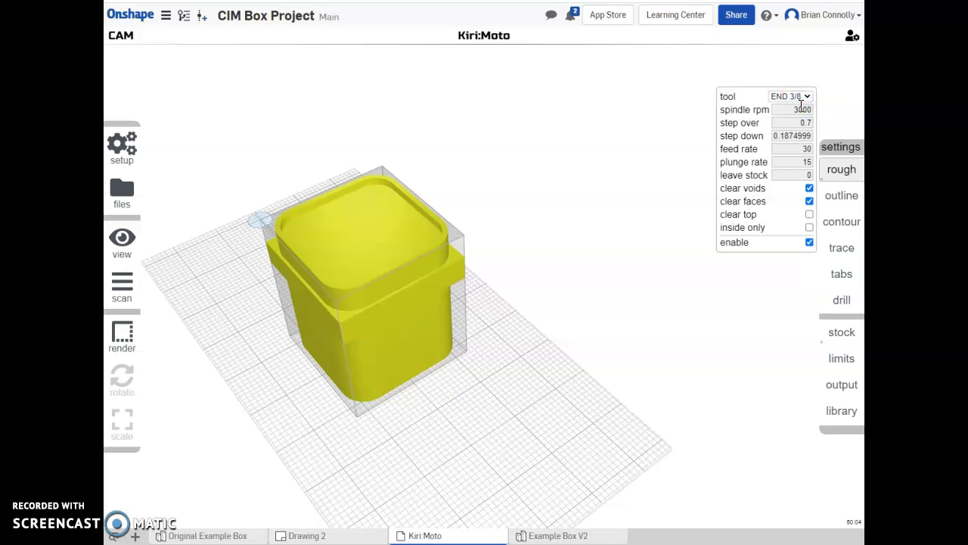
{"action": "left_click_drag", "start_coordinate": [800, 109], "coordinate": [826, 112]}
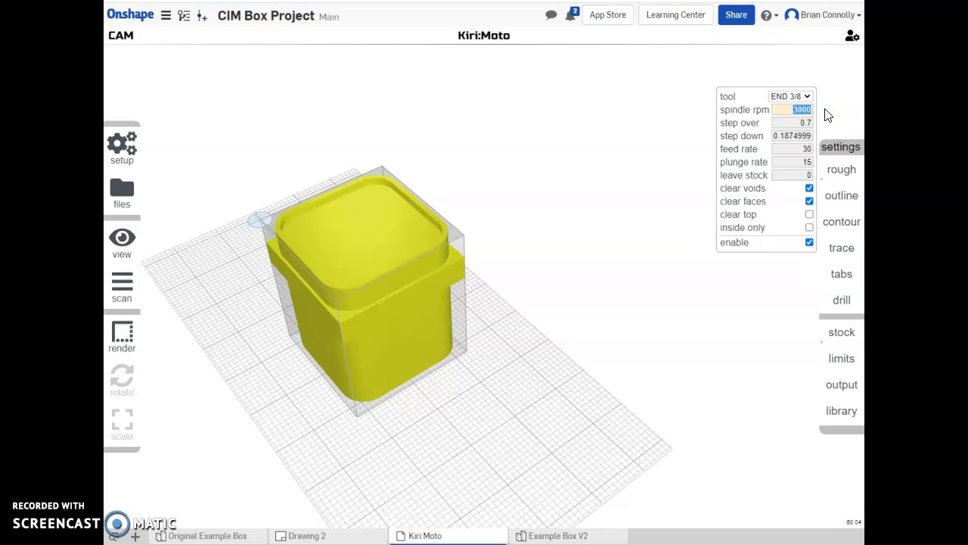
{"action": "left_click", "coordinate": [805, 124]}
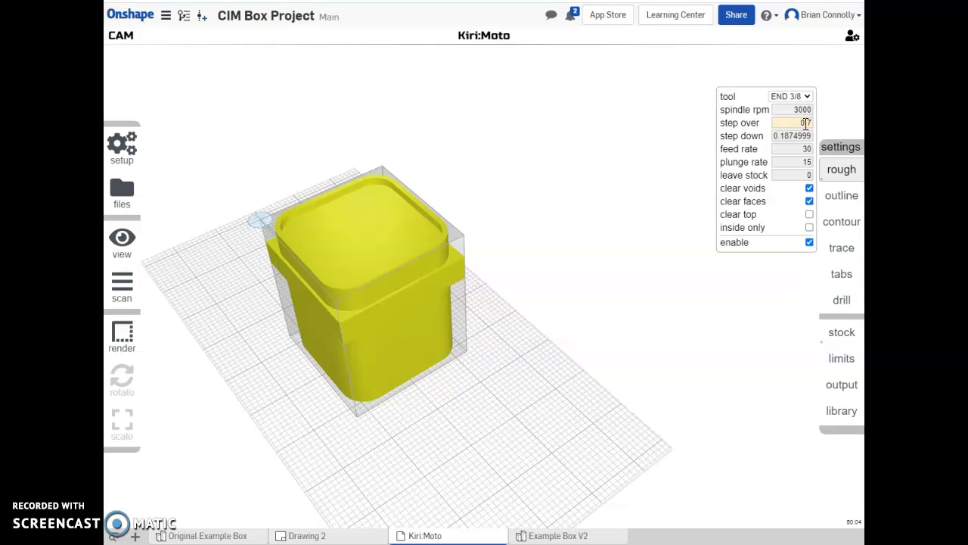
{"action": "mouse_move", "coordinate": [749, 128]}
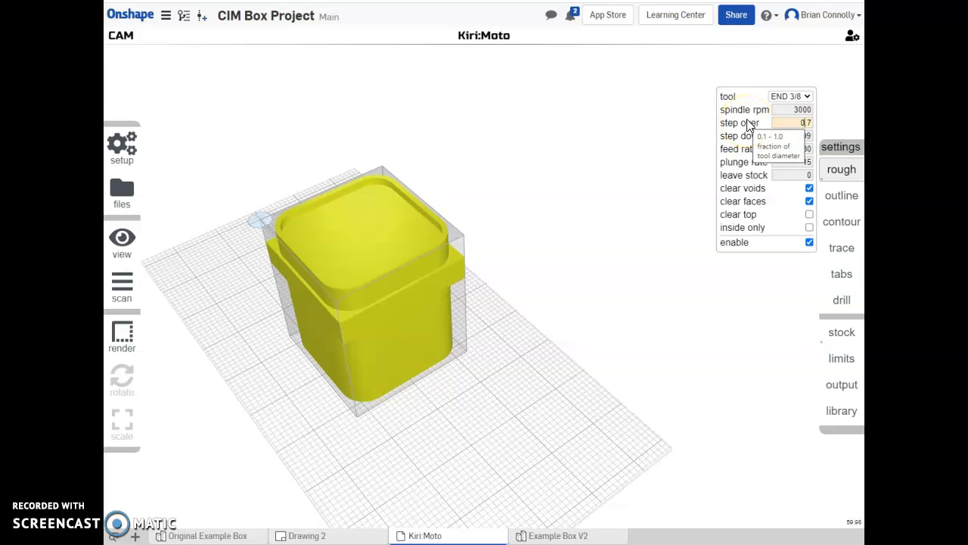
{"action": "left_click", "coordinate": [703, 118]}
{"action": "left_click", "coordinate": [776, 136]}
{"action": "double_click", "coordinate": [776, 136]}
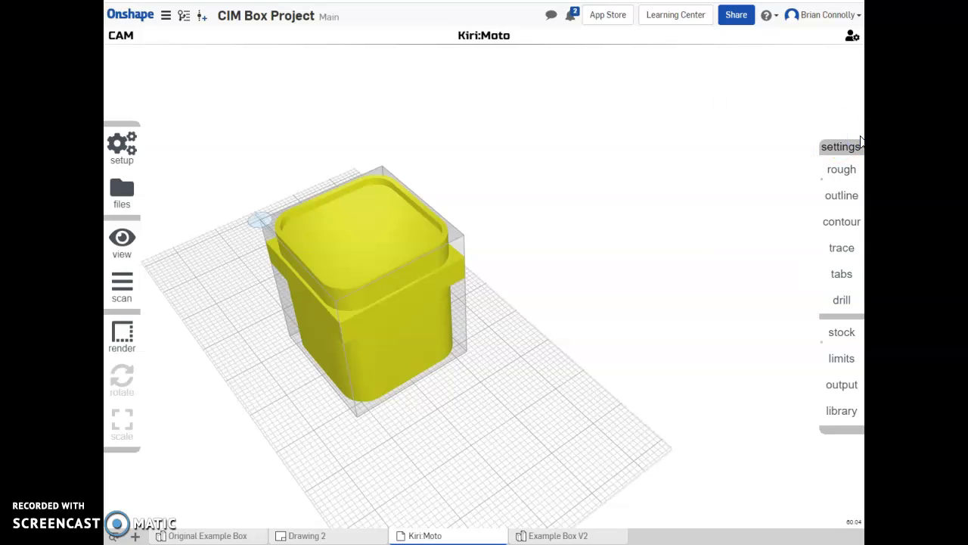
Set roughing feed rate 30 and plunge rate 15, keep clear voids on, and enable it
{"action": "left_click", "coordinate": [844, 168]}
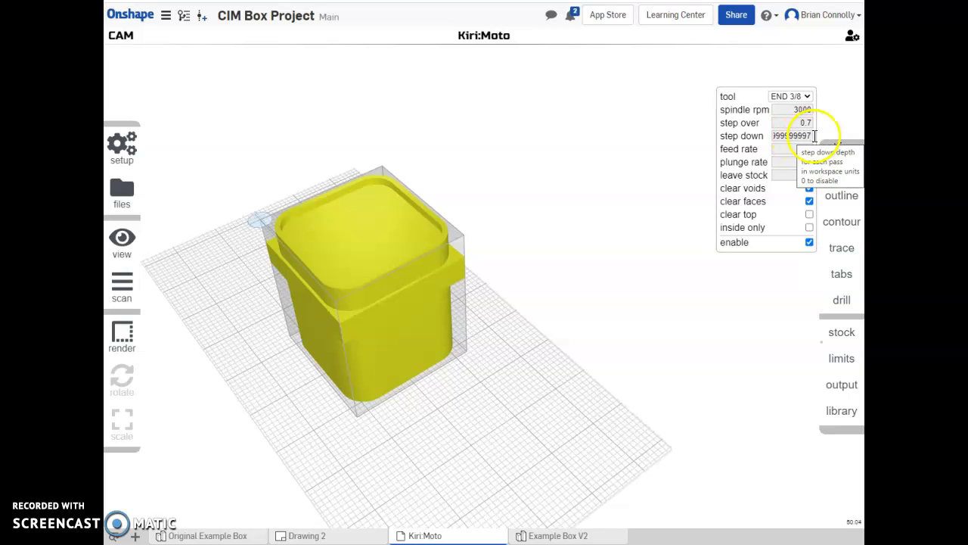
{"action": "left_click_drag", "start_coordinate": [809, 135], "coordinate": [746, 135]}
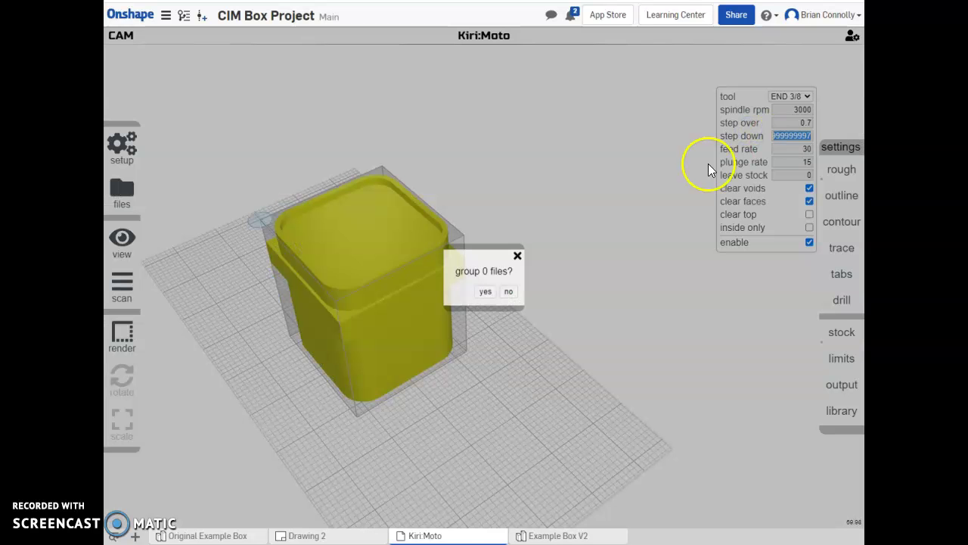
{"action": "left_click", "coordinate": [518, 256]}
{"action": "left_click", "coordinate": [825, 174]}
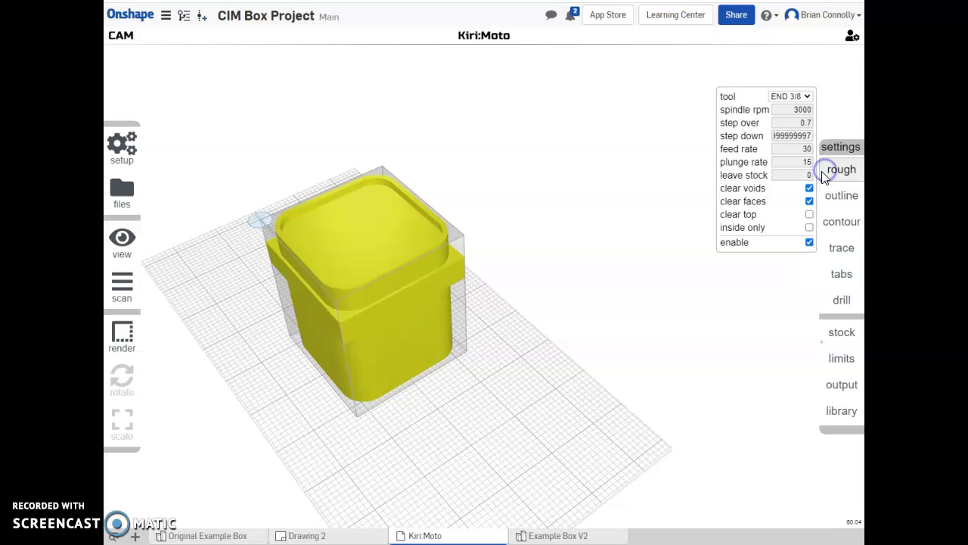
{"action": "left_click", "coordinate": [789, 137]}
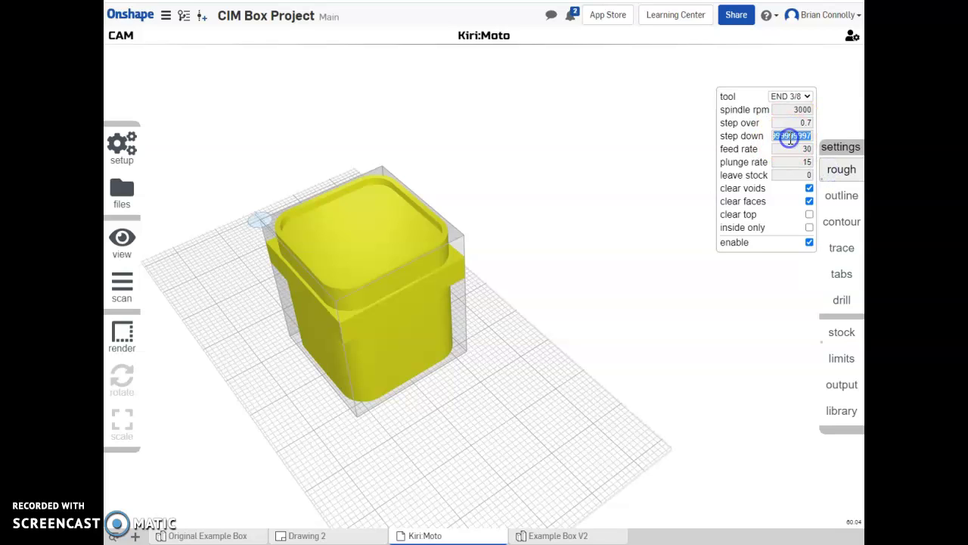
{"action": "left_click", "coordinate": [787, 138]}
{"action": "left_click", "coordinate": [786, 149]}
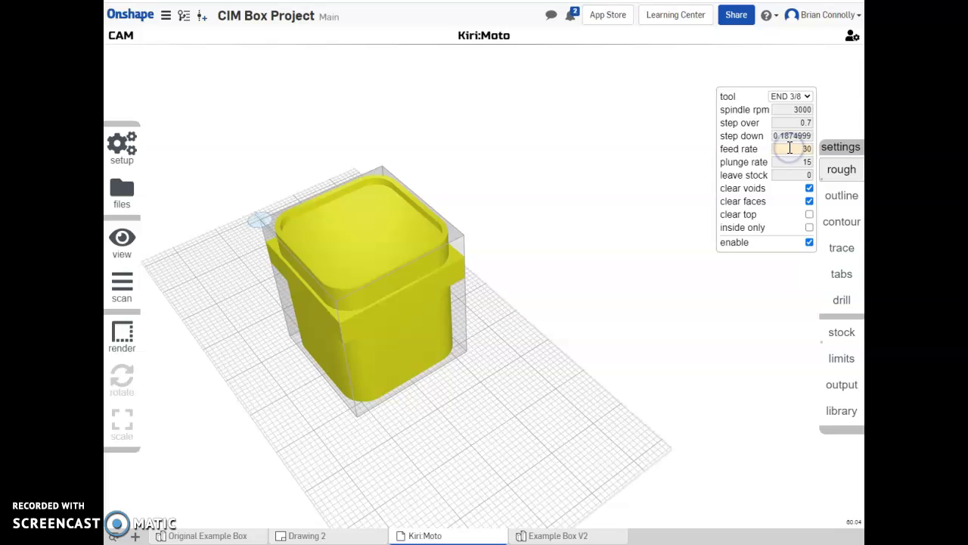
{"action": "left_click", "coordinate": [790, 148]}
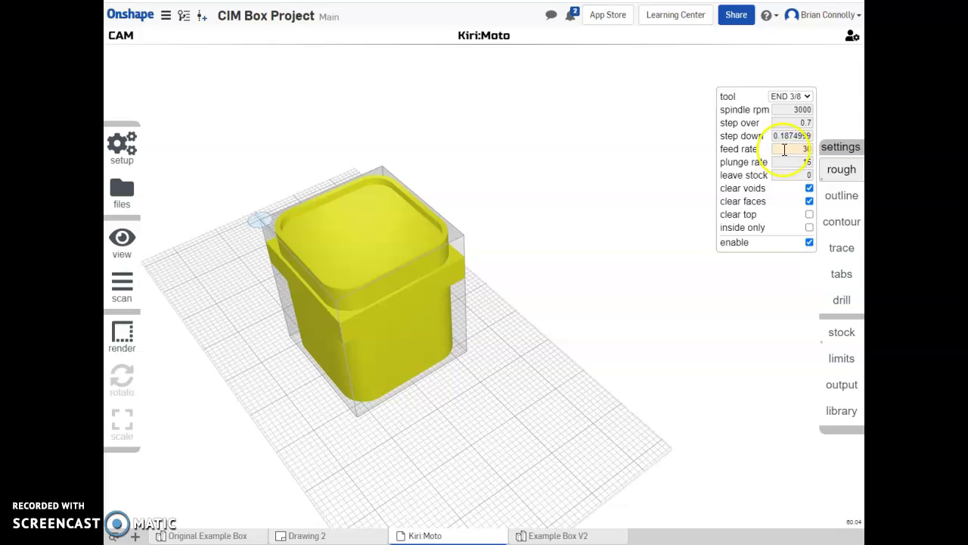
{"action": "left_click", "coordinate": [787, 162]}
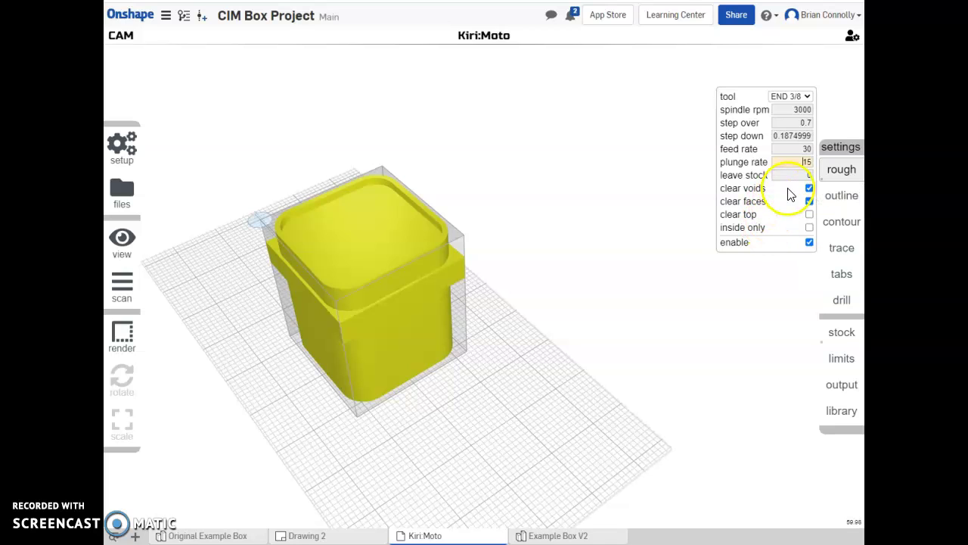
{"action": "left_click", "coordinate": [809, 189]}
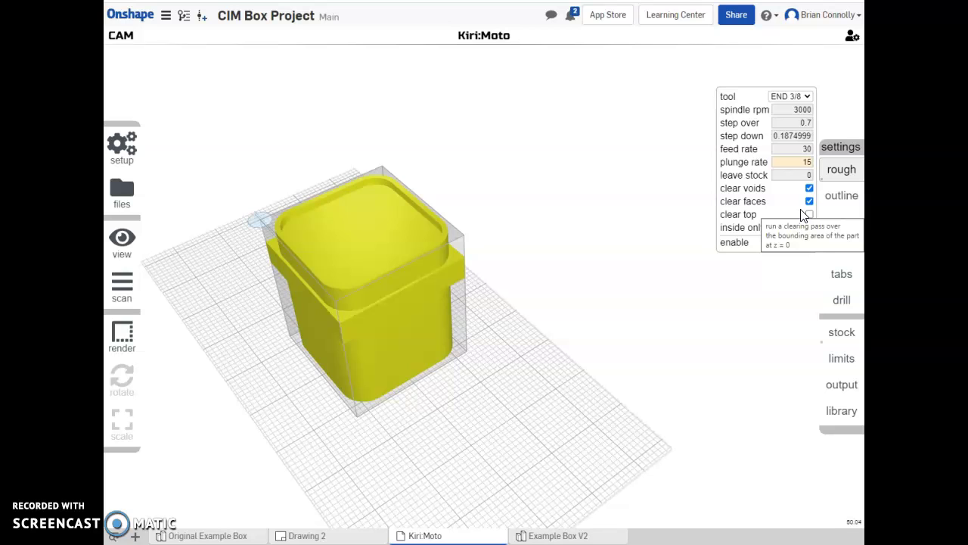
{"action": "left_click", "coordinate": [809, 242]}
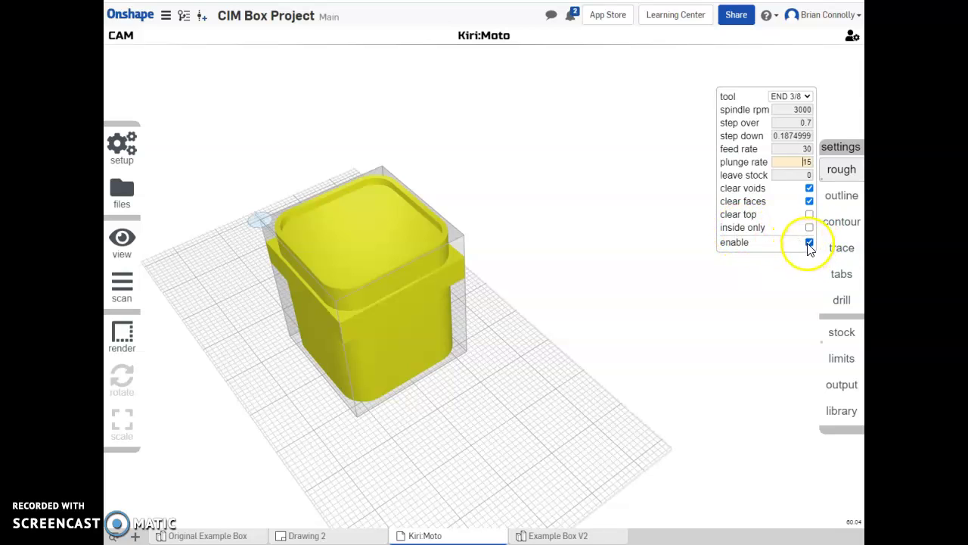
{"action": "left_click", "coordinate": [832, 108]}
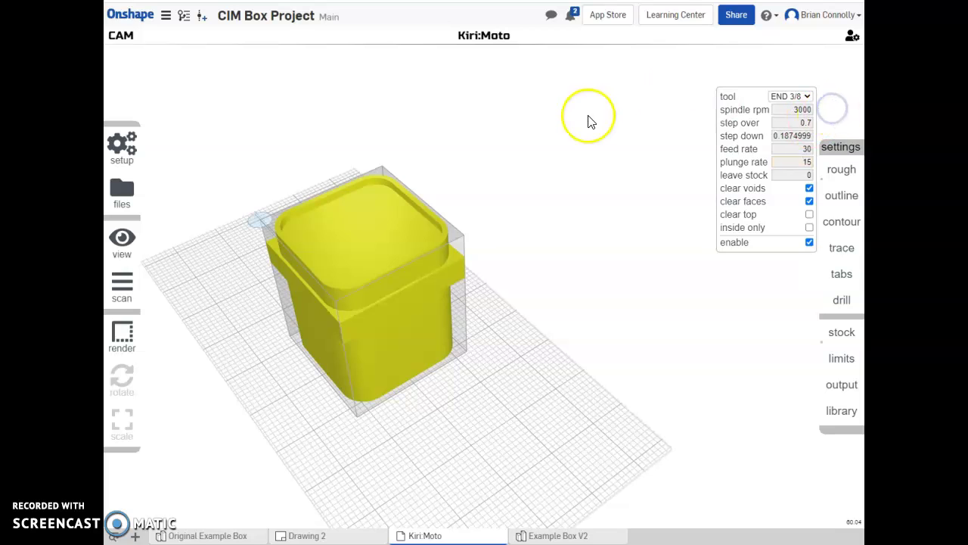
Review the outline and stock settings (offset, zero width/depth/height), then show limits with z bottom 2.5
{"action": "left_click", "coordinate": [841, 197]}
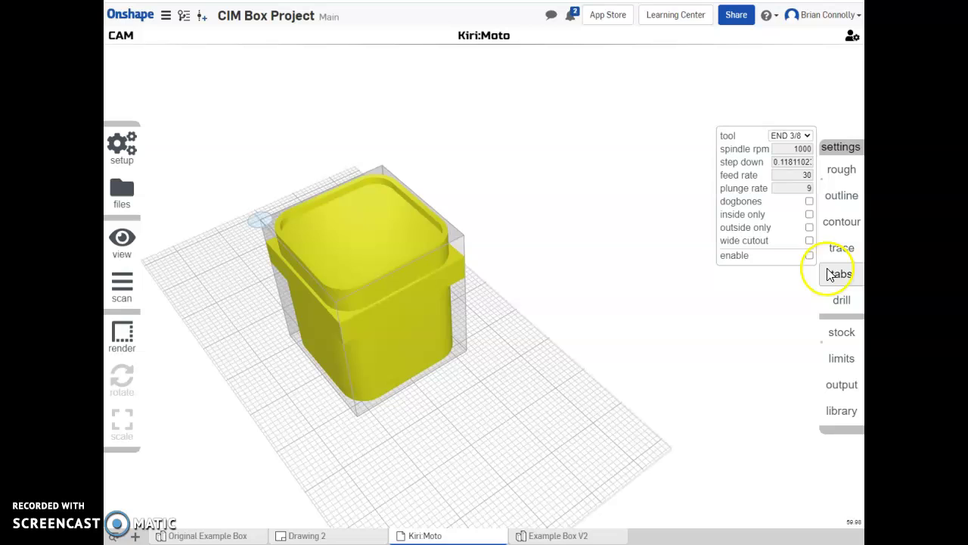
{"action": "left_click", "coordinate": [751, 316]}
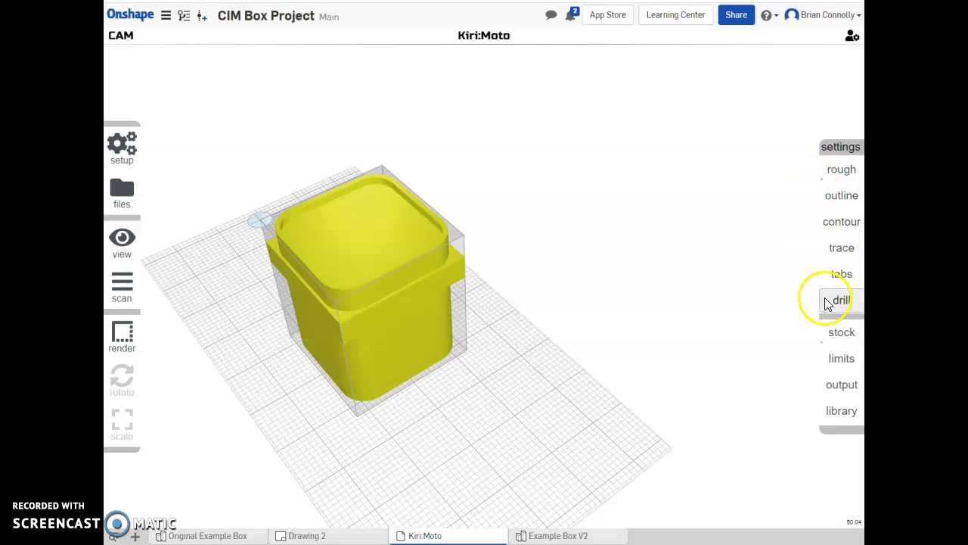
{"action": "left_click", "coordinate": [840, 337]}
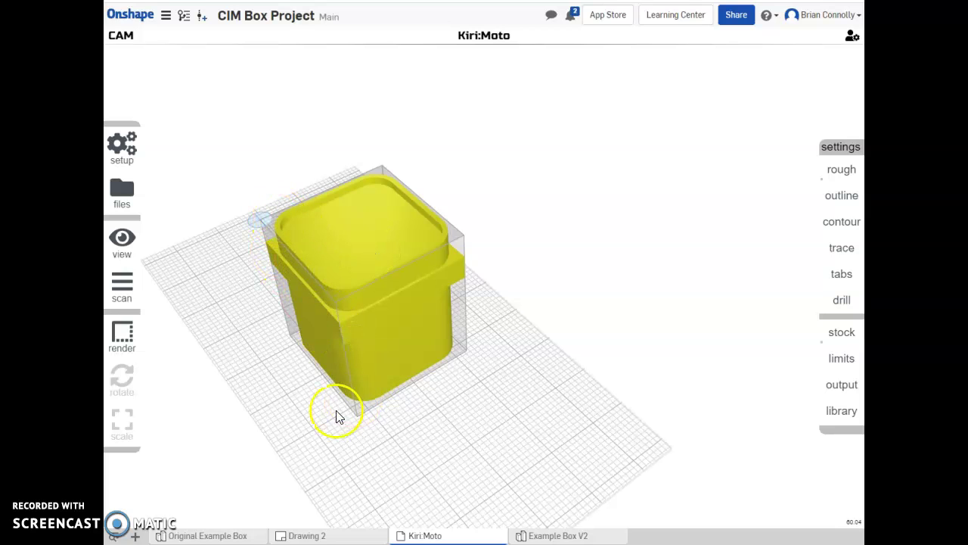
{"action": "left_click", "coordinate": [857, 334]}
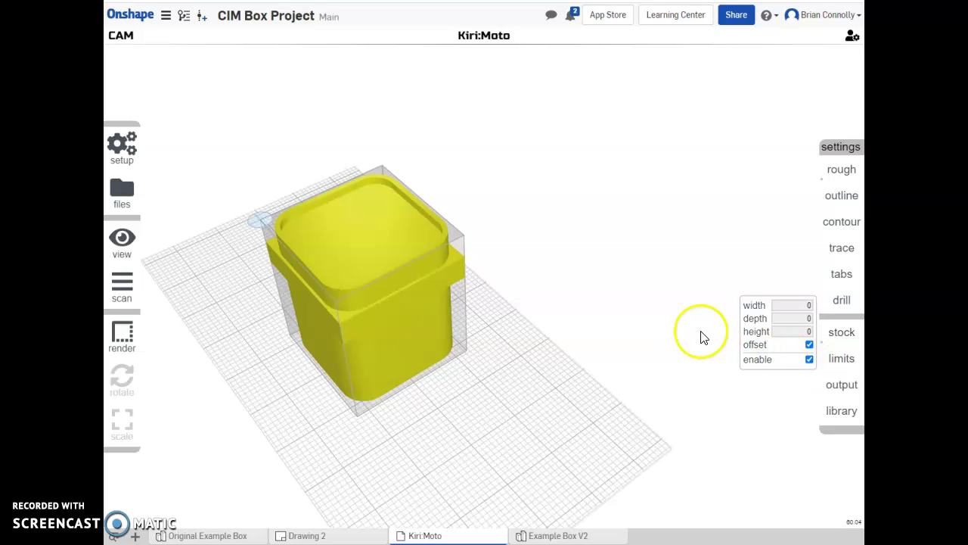
{"action": "left_click", "coordinate": [843, 359]}
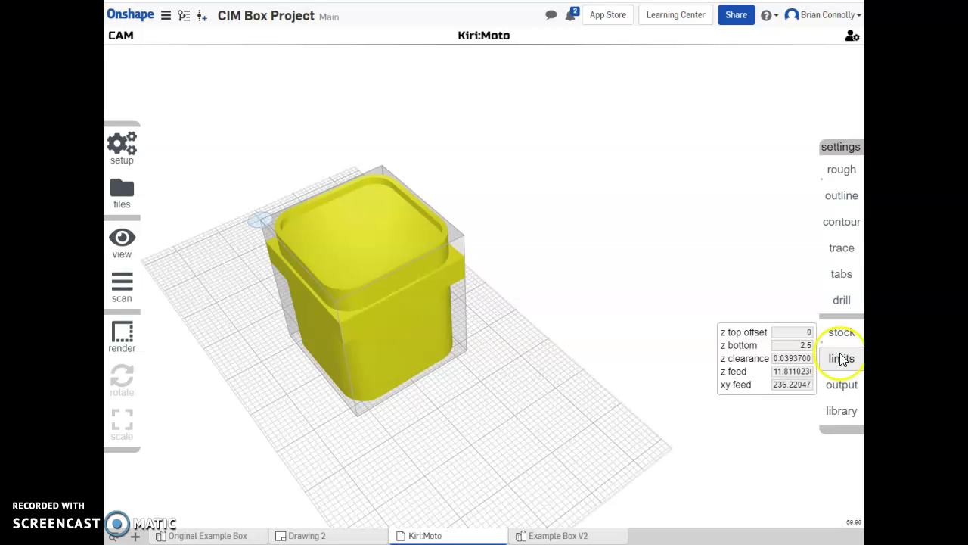
{"action": "mouse_move", "coordinate": [492, 376]}
{"action": "right_mouse_down"}
{"action": "mouse_move", "coordinate": [489, 354]}
{"action": "mouse_move", "coordinate": [490, 364]}
{"action": "right_mouse_up"}
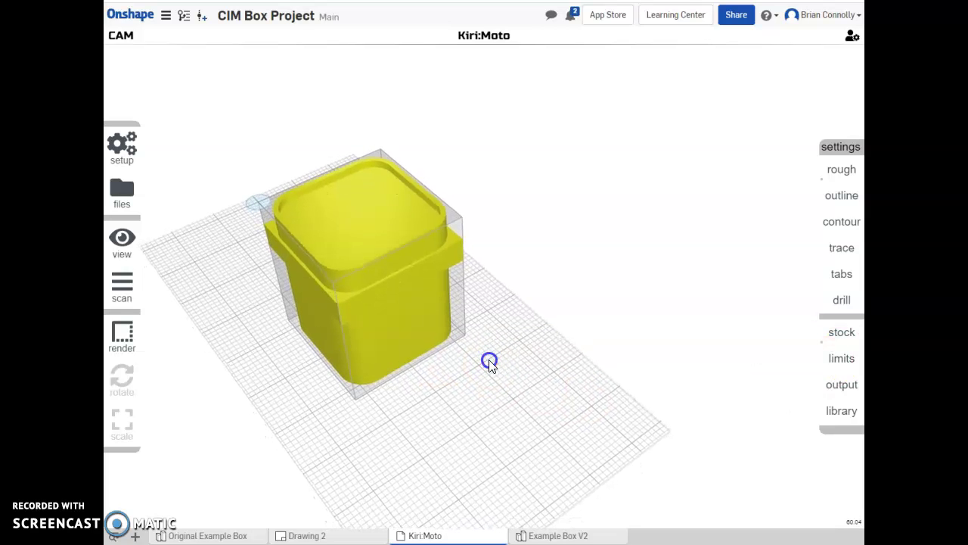
{"action": "key", "text": "f"}
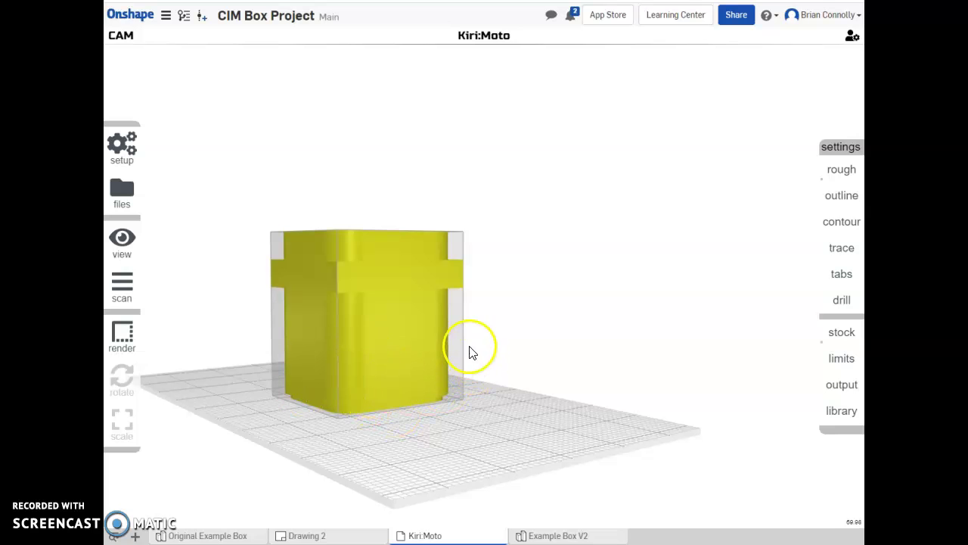
{"action": "left_click_drag", "start_coordinate": [470, 352], "coordinate": [491, 344]}
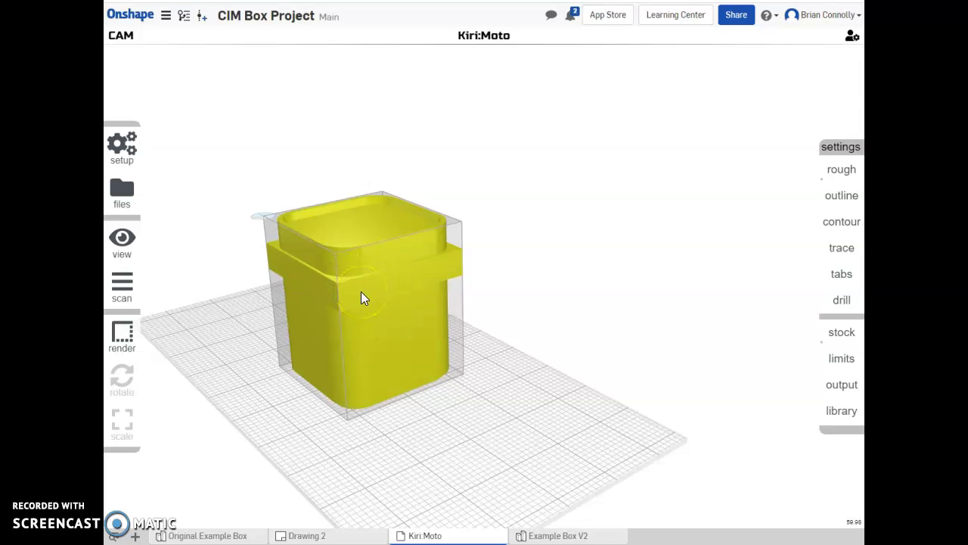
{"action": "left_click", "coordinate": [835, 361]}
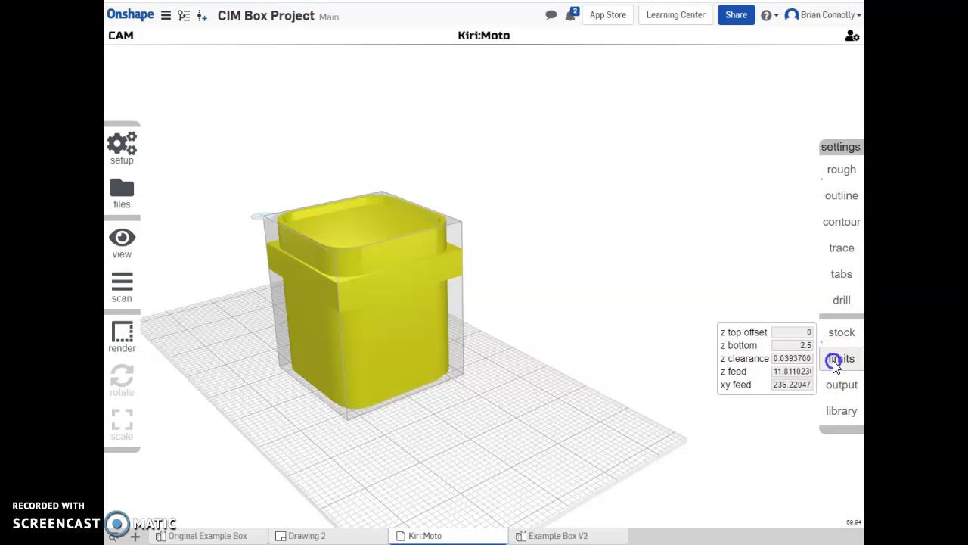
{"action": "left_click", "coordinate": [800, 346]}
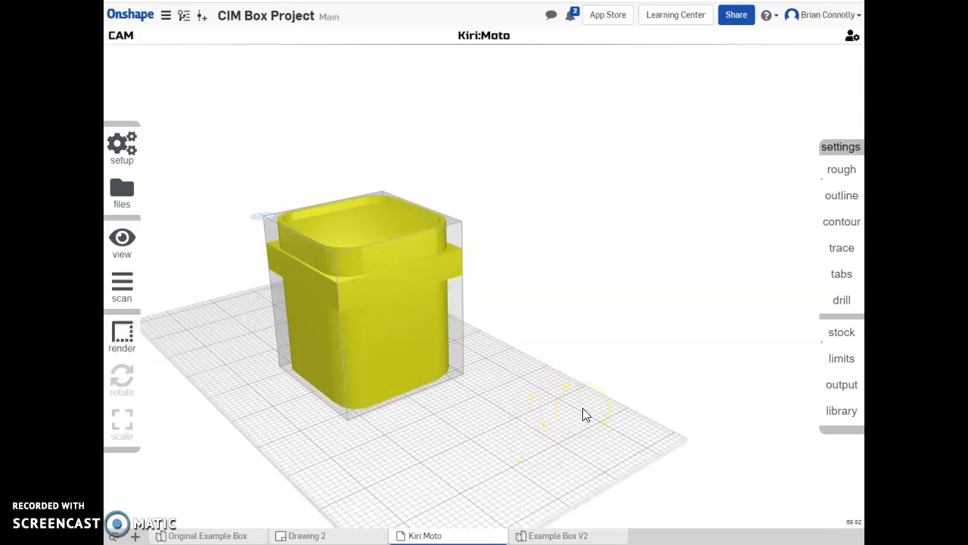
{"action": "left_click", "coordinate": [843, 360]}
{"action": "left_click", "coordinate": [840, 333]}
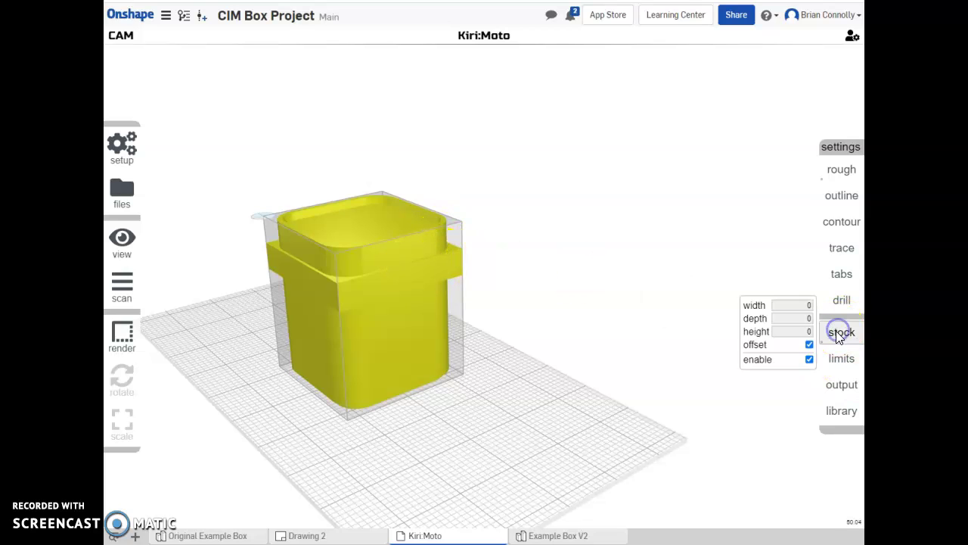
{"action": "left_click", "coordinate": [839, 359]}
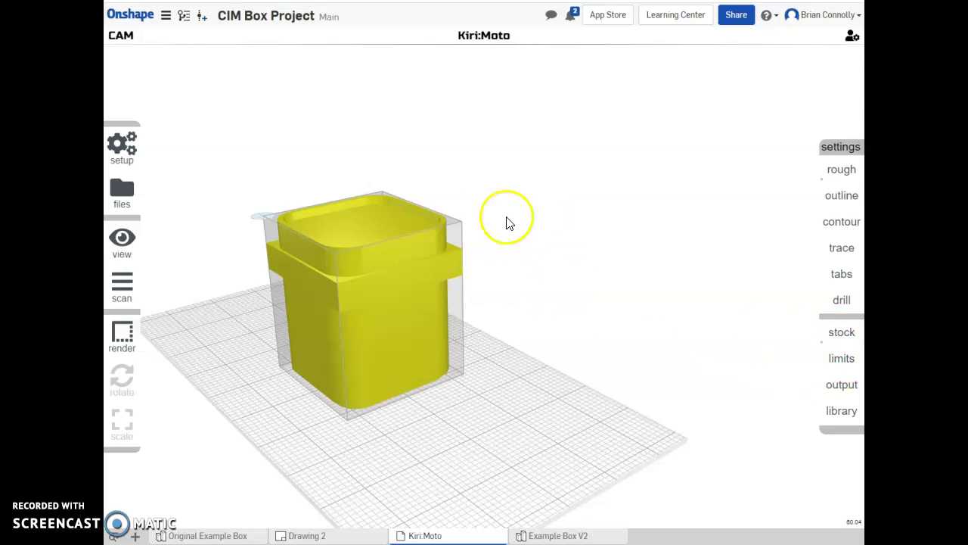
Slice the roughing toolpaths and render the box as an opaque solid
{"action": "left_click", "coordinate": [124, 294]}
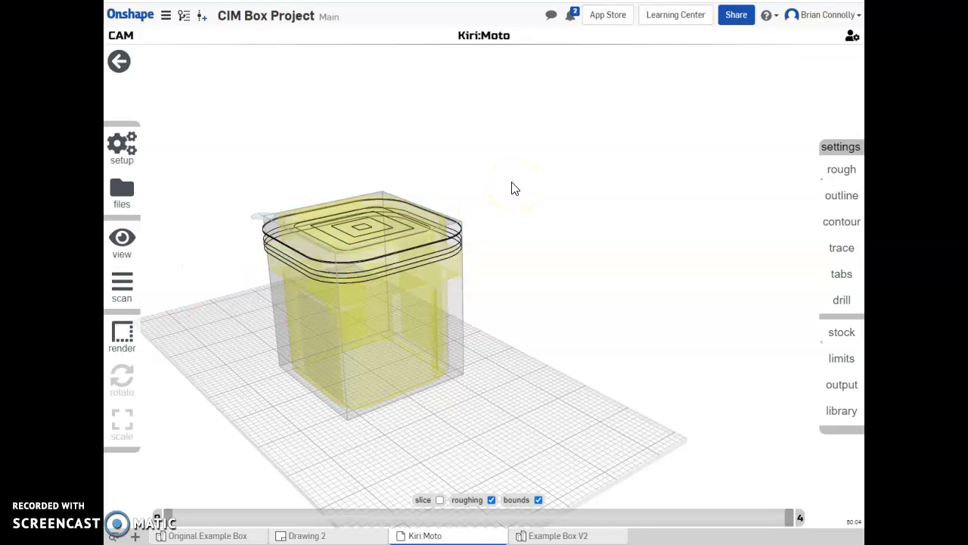
{"action": "left_click_drag", "start_coordinate": [510, 234], "coordinate": [475, 230]}
{"action": "mouse_move", "coordinate": [122, 335]}
{"action": "left_click", "coordinate": [162, 334]}
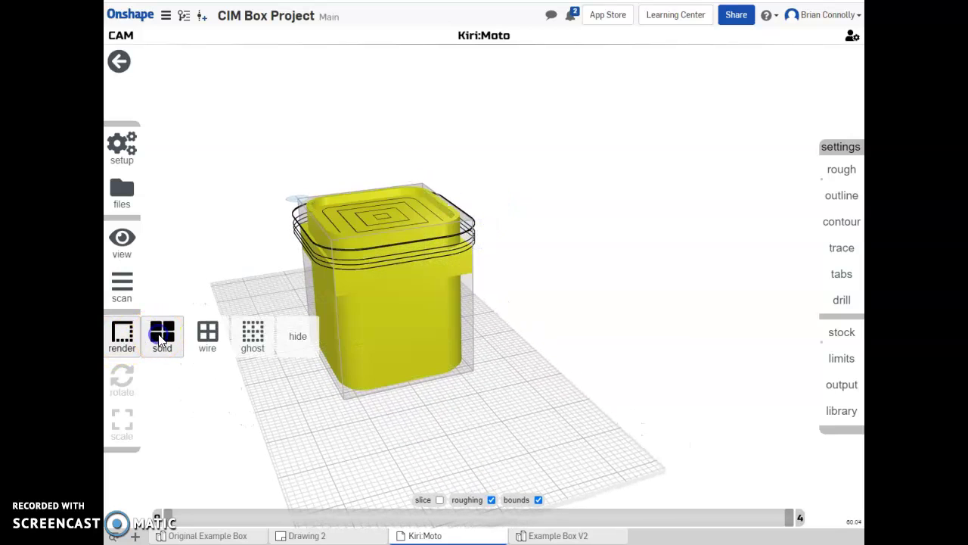
{"action": "mouse_move", "coordinate": [553, 292]}
{"action": "left_mouse_down"}
{"action": "mouse_move", "coordinate": [547, 265]}
{"action": "mouse_move", "coordinate": [547, 303]}
{"action": "left_mouse_up"}
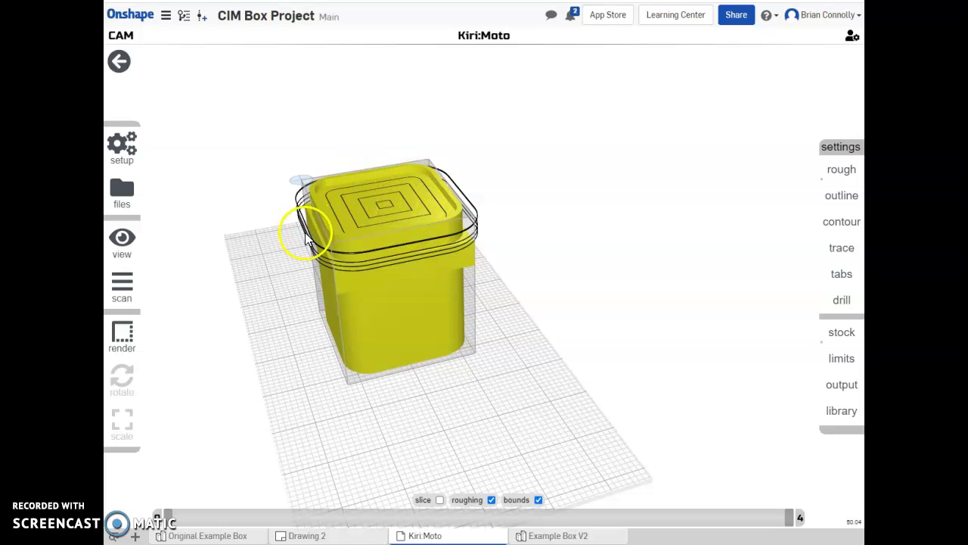
Preview the generated toolpaths, with layers color-coded up to 30
{"action": "mouse_move", "coordinate": [122, 285]}
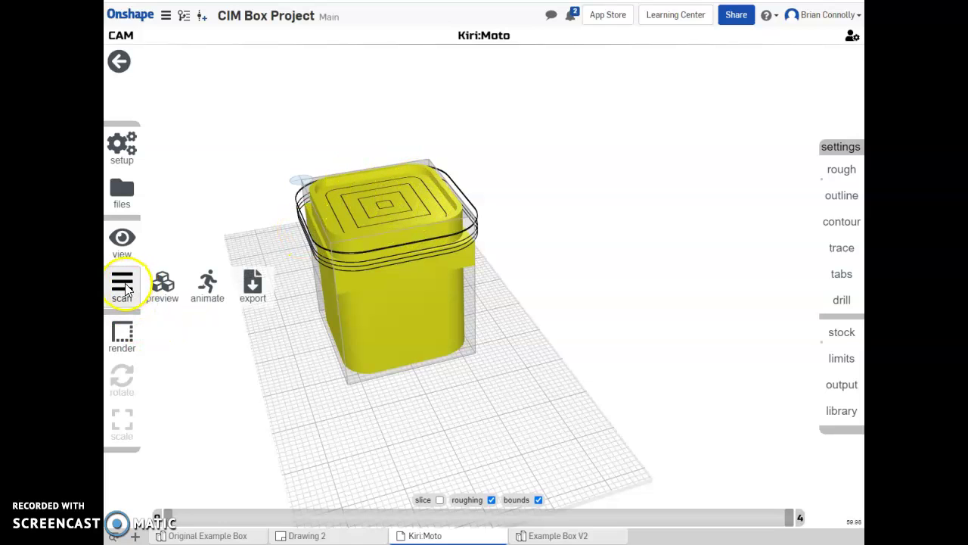
{"action": "left_click", "coordinate": [170, 294]}
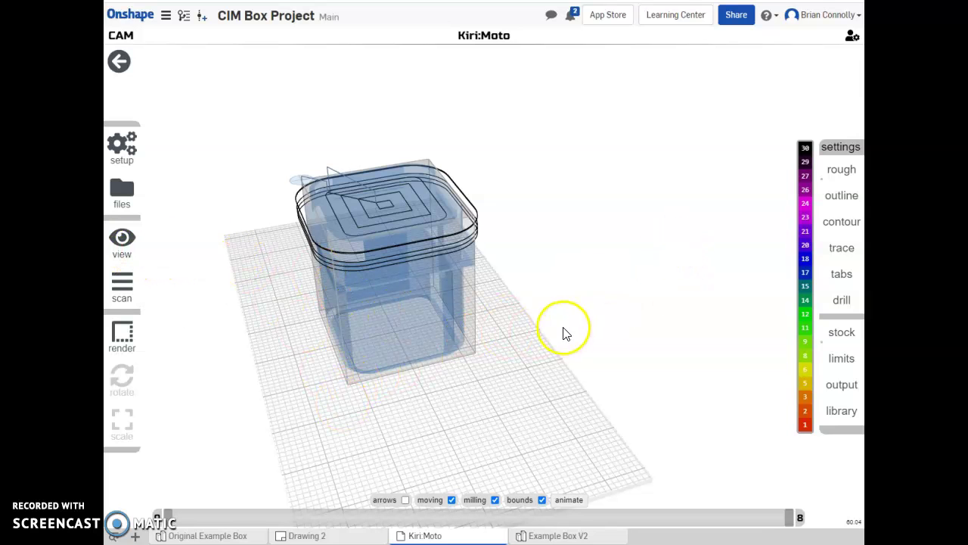
{"action": "left_click_drag", "start_coordinate": [563, 334], "coordinate": [592, 316]}
{"action": "mouse_move", "coordinate": [122, 242]}
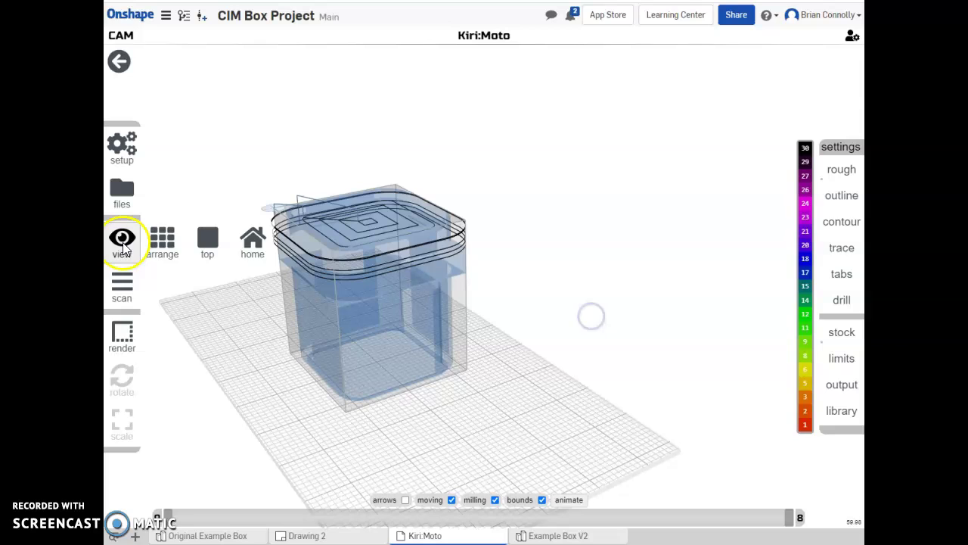
{"action": "mouse_move", "coordinate": [129, 286]}
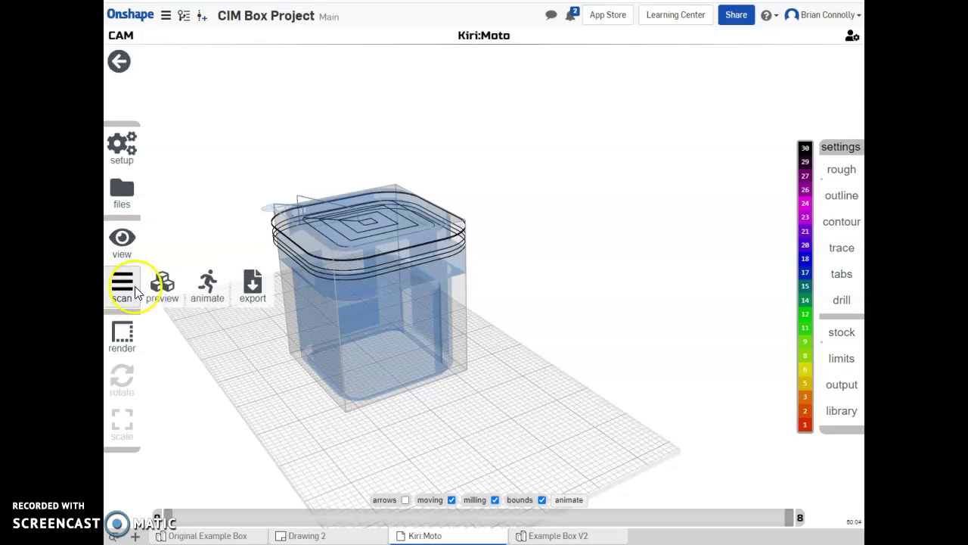
Play the machining animation at 8x speed and view the cut stock from above
{"action": "left_click", "coordinate": [201, 292]}
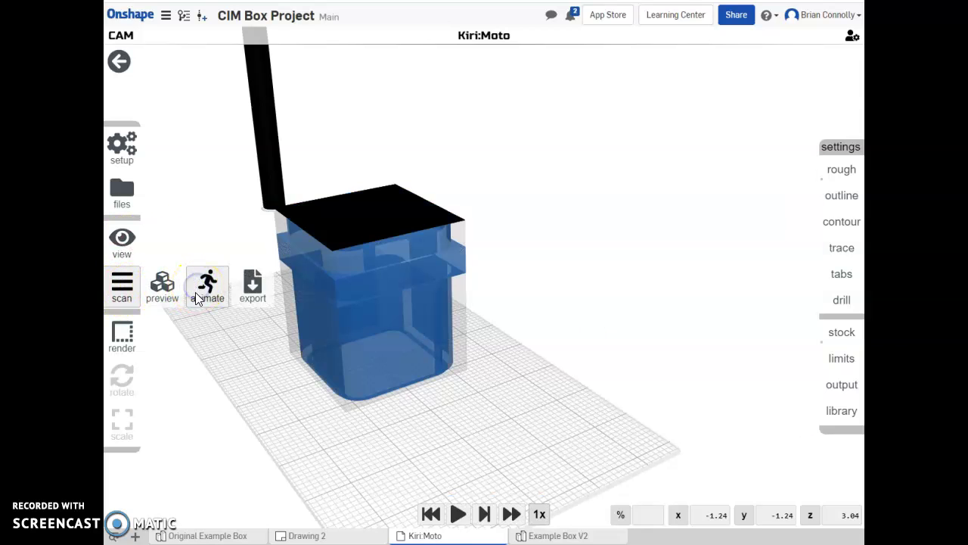
{"action": "left_click", "coordinate": [540, 515]}
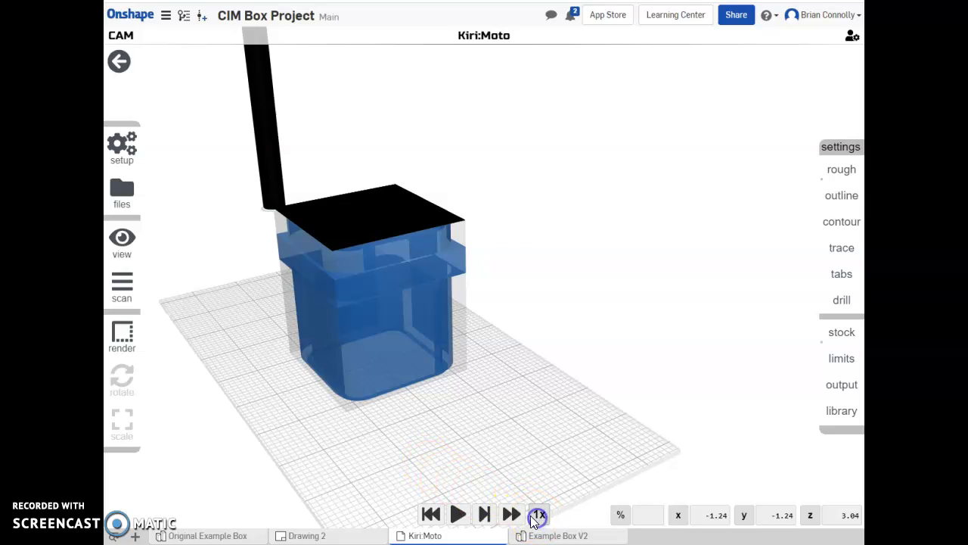
{"action": "left_click", "coordinate": [513, 515]}
{"action": "left_click", "coordinate": [513, 514]}
{"action": "left_click", "coordinate": [513, 514]}
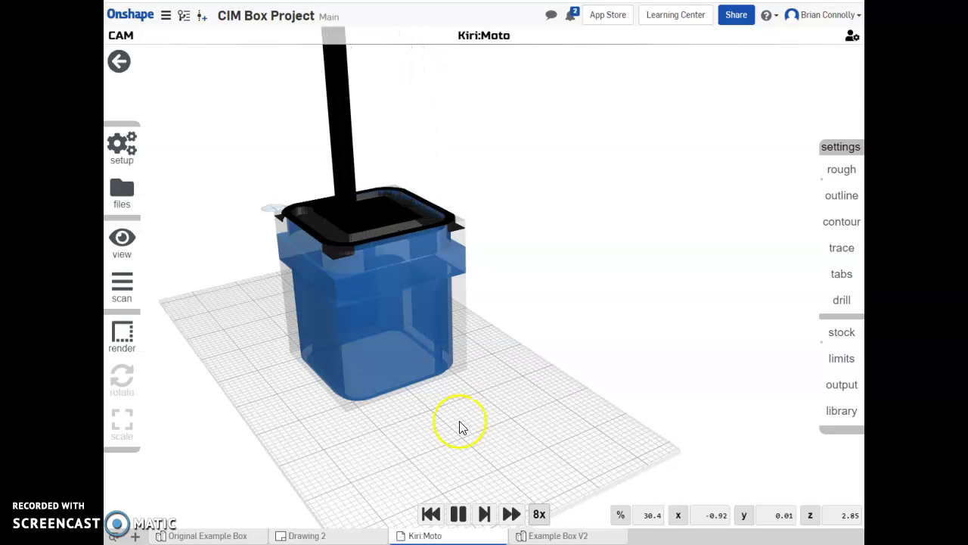
{"action": "mouse_move", "coordinate": [537, 322]}
{"action": "left_mouse_down"}
{"action": "mouse_move", "coordinate": [547, 331]}
{"action": "mouse_move", "coordinate": [544, 367]}
{"action": "mouse_move", "coordinate": [543, 330]}
{"action": "left_mouse_up"}
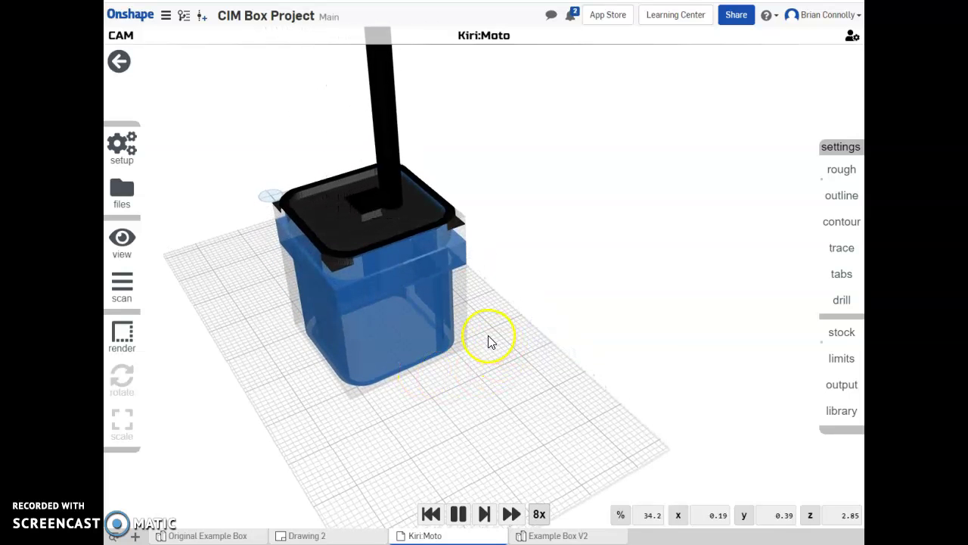